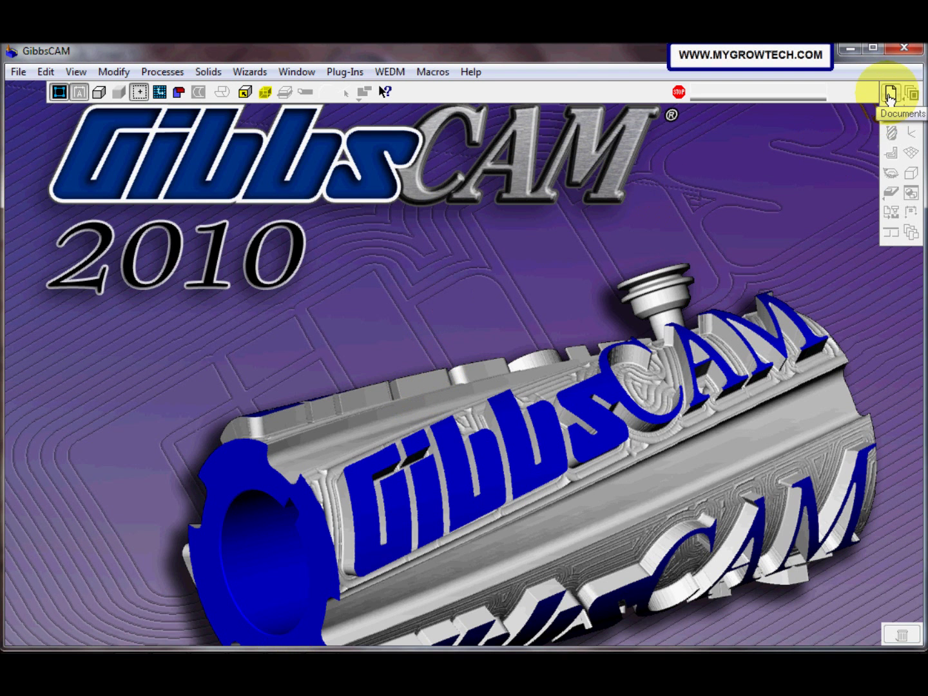
# Open the part document settings and set the machine to 3 Axis Vertical Mill.
pyautogui.click(890, 96)
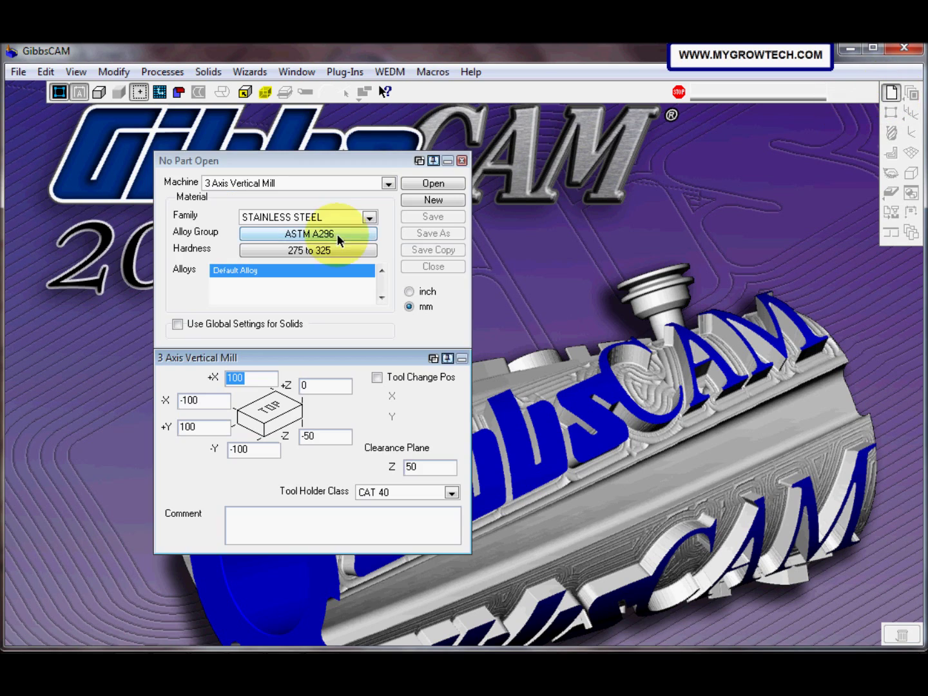
pyautogui.click(389, 185)
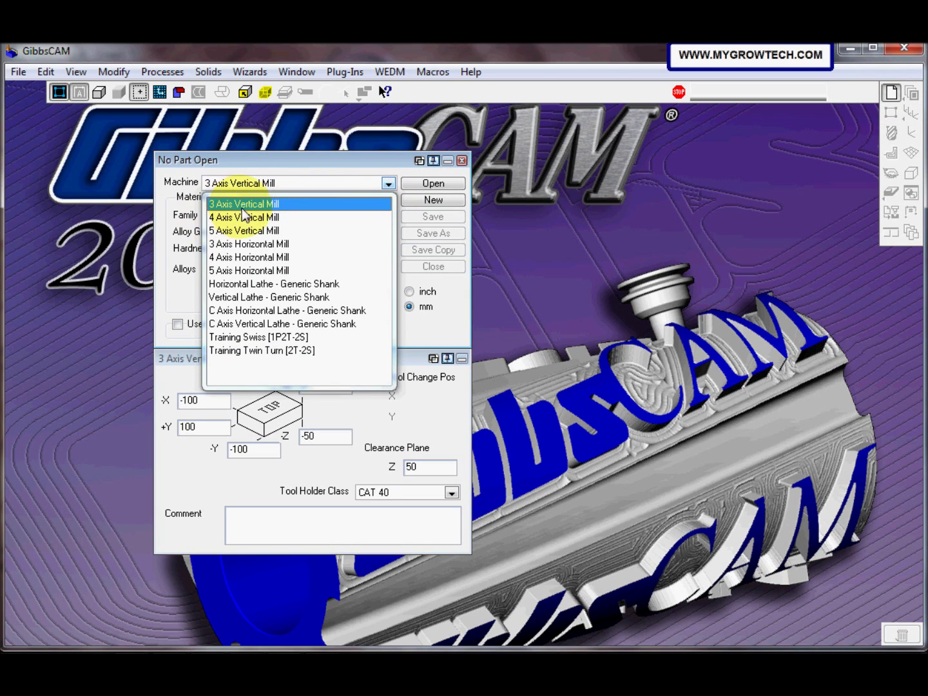
pyautogui.click(258, 207)
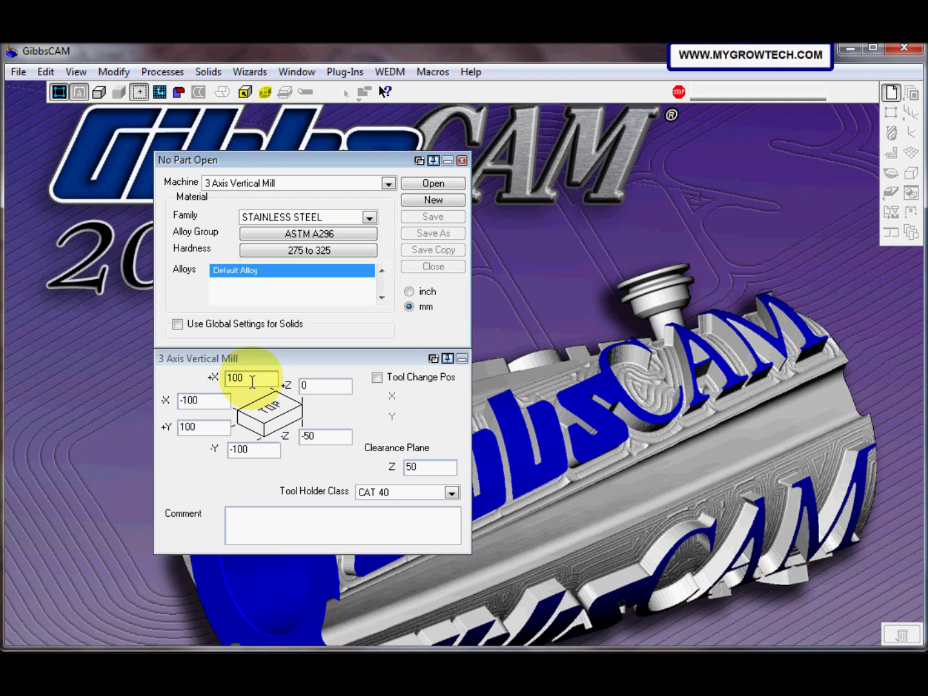
# Set the stock extents to +X 150, -X 0 and +Y 0.
pyautogui.moveTo(255, 379); pyautogui.dragTo(208, 380)
pyautogui.write('1')
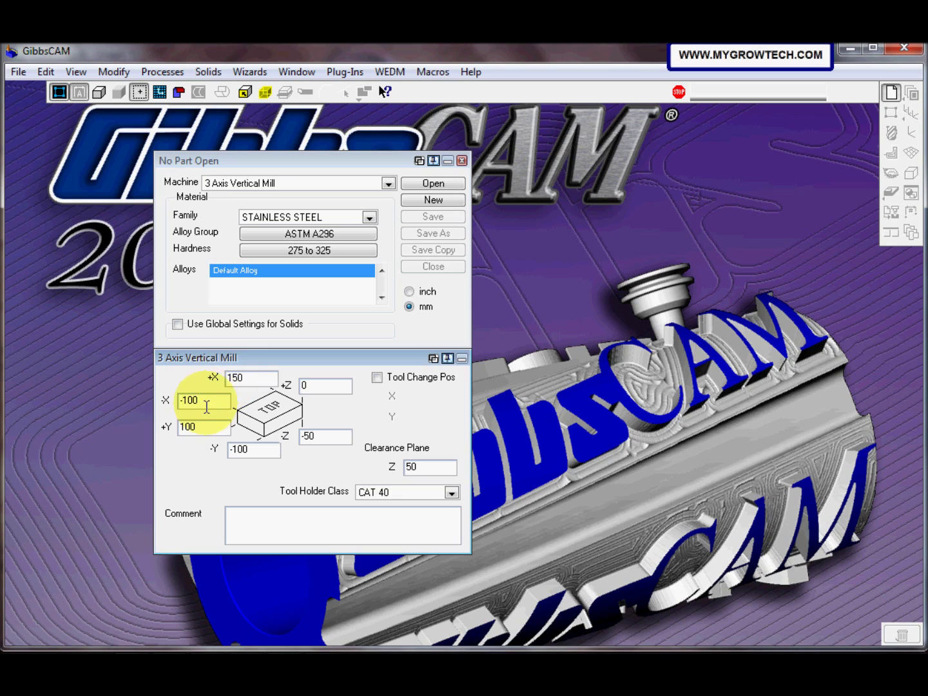
pyautogui.moveTo(227, 401); pyautogui.dragTo(119, 391)
pyautogui.write('0')
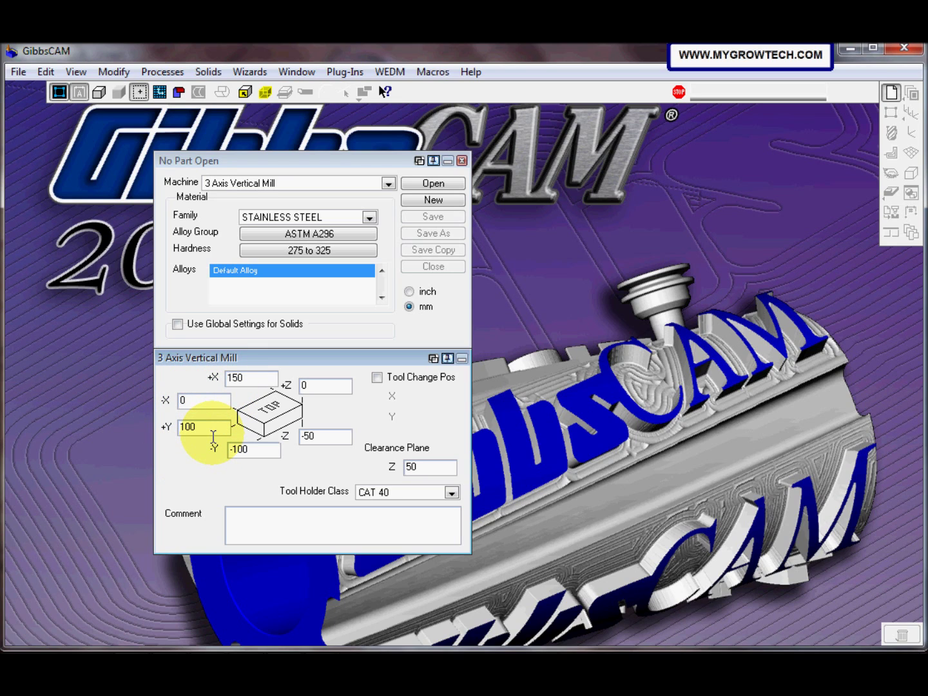
pyautogui.moveTo(214, 431); pyautogui.dragTo(128, 430)
pyautogui.write('0')
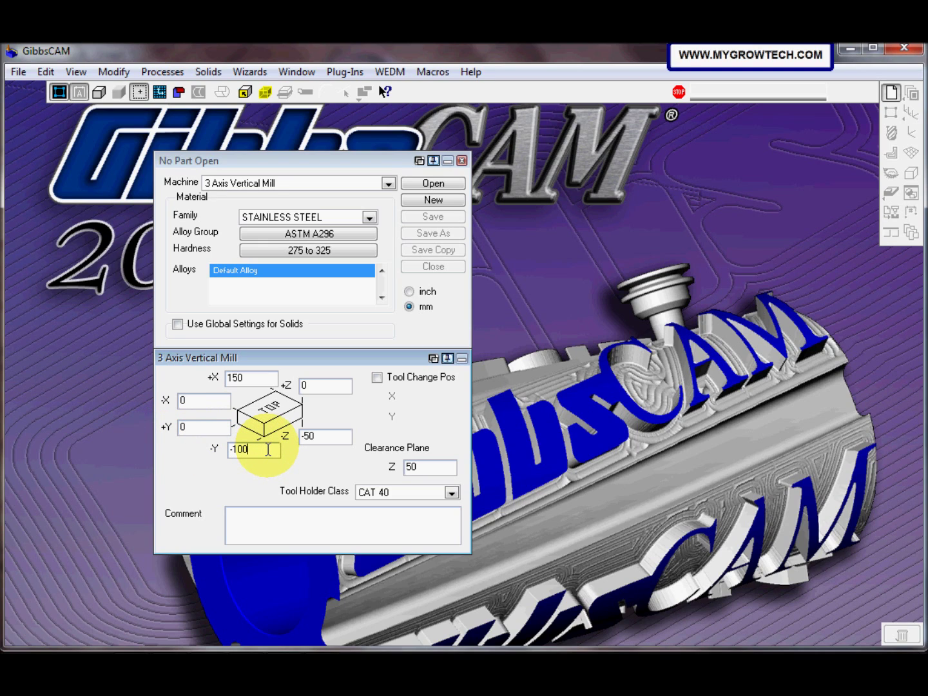
pyautogui.click(334, 437)
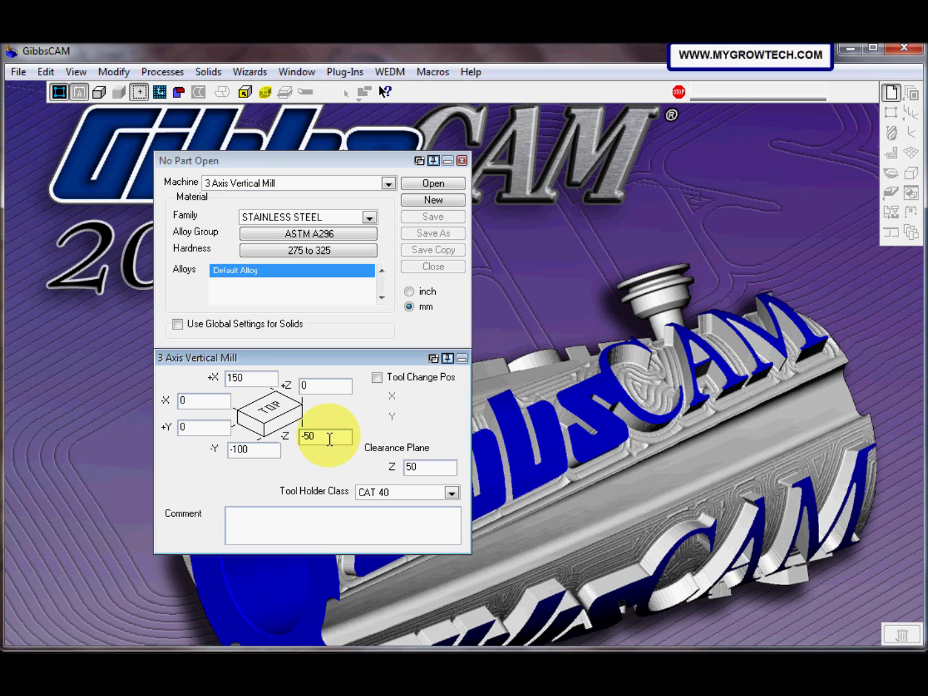
pyautogui.click(429, 468)
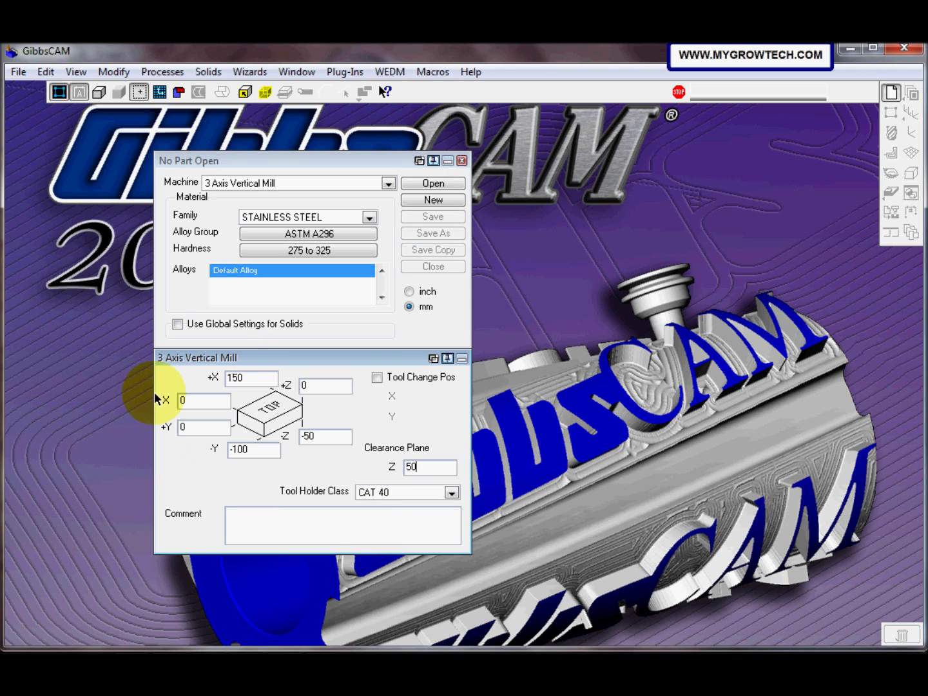
# Create the new part file as cad01 in the C:\gibbs folder and close the document settings.
pyautogui.click(444, 200)
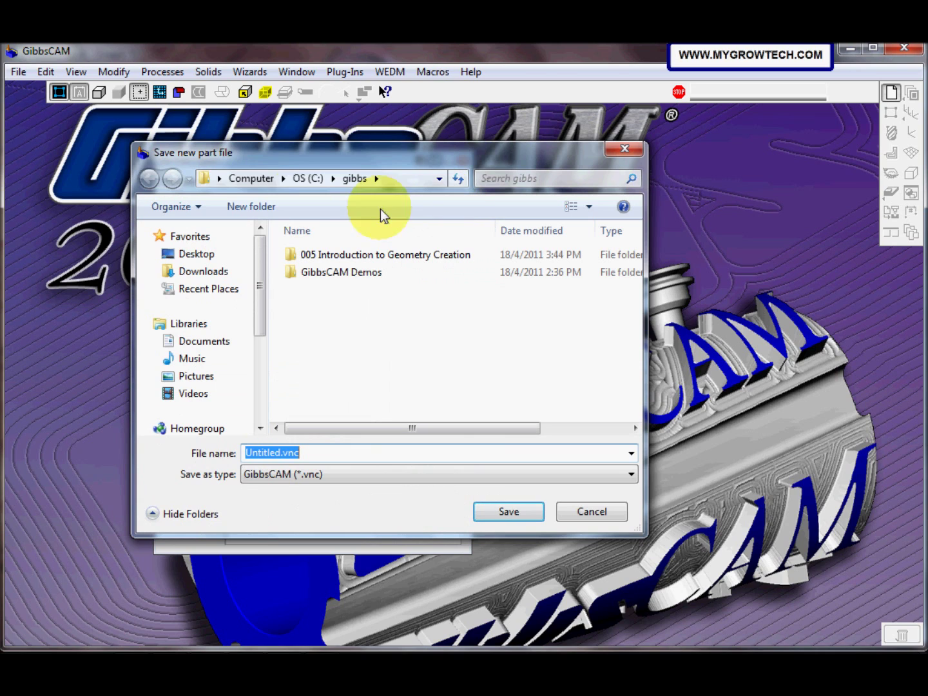
pyautogui.click(255, 179)
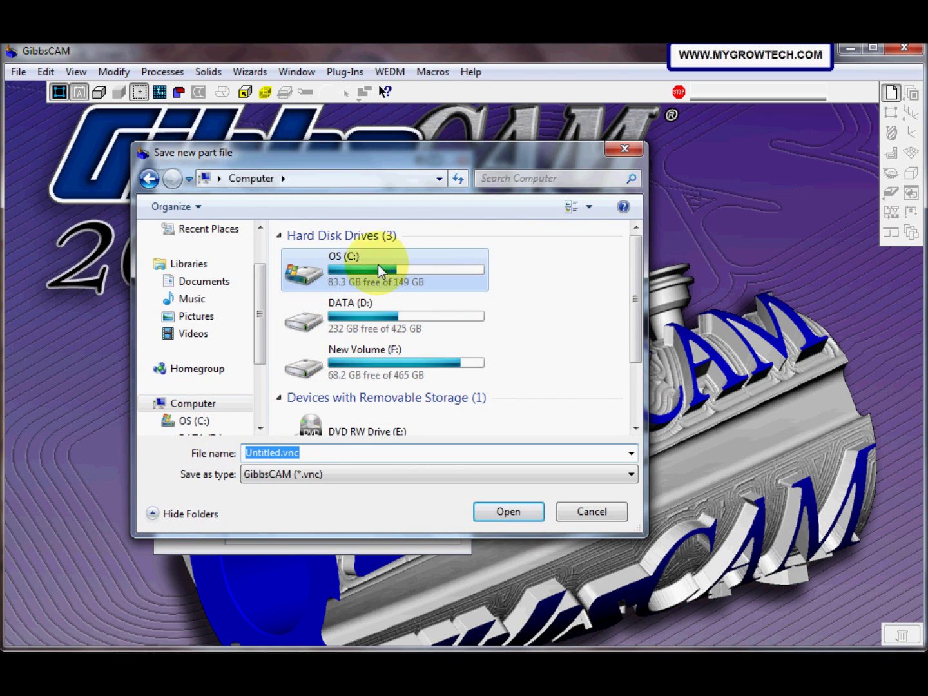
pyautogui.doubleClick(382, 272)
pyautogui.scroll(-3, 387, 386)
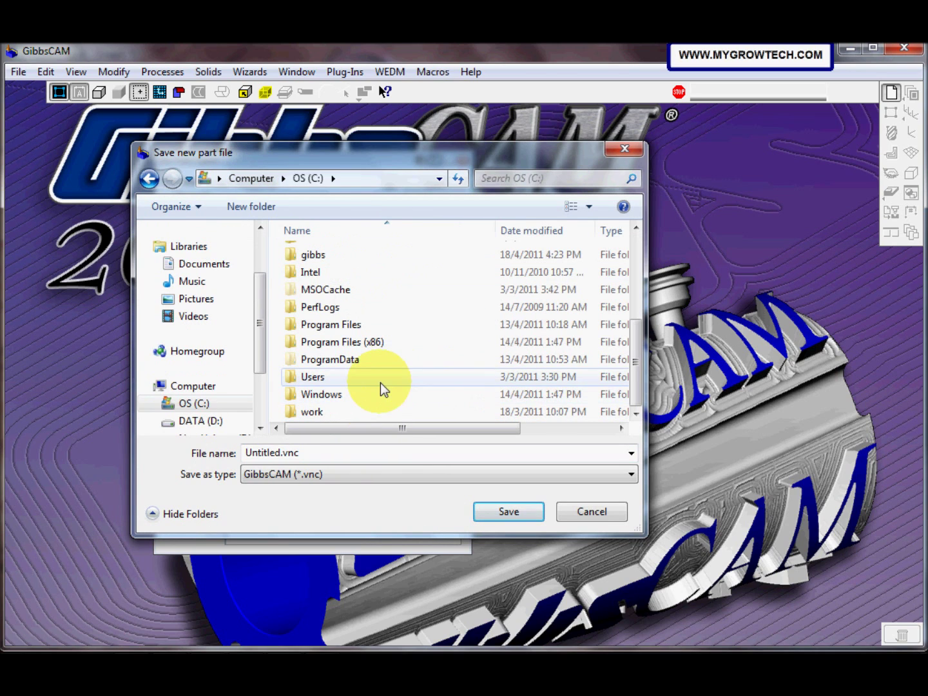
pyautogui.doubleClick(329, 255)
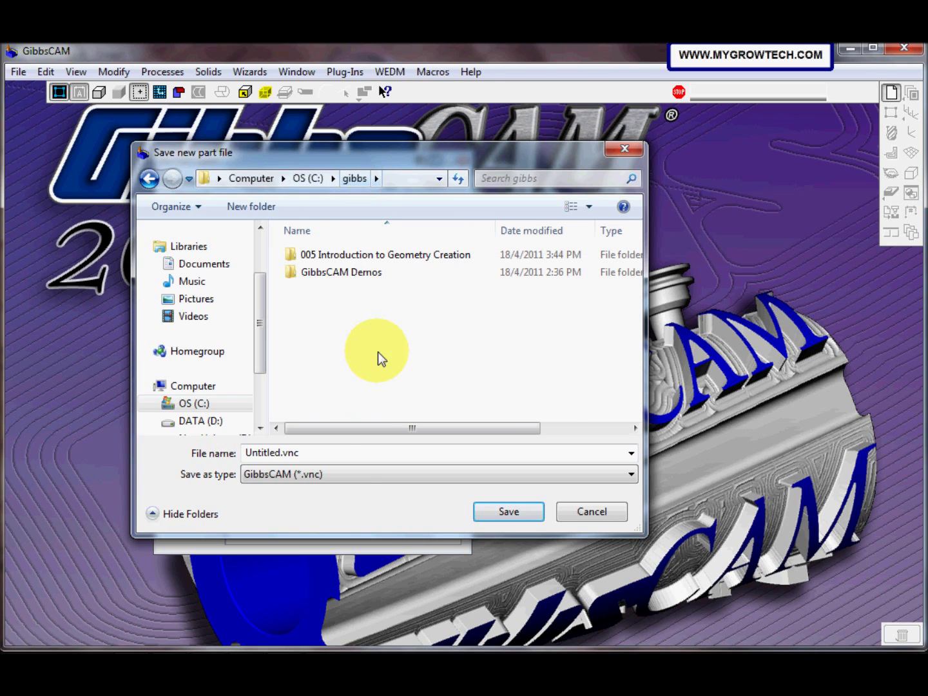
pyautogui.doubleClick(321, 455)
pyautogui.write('c')
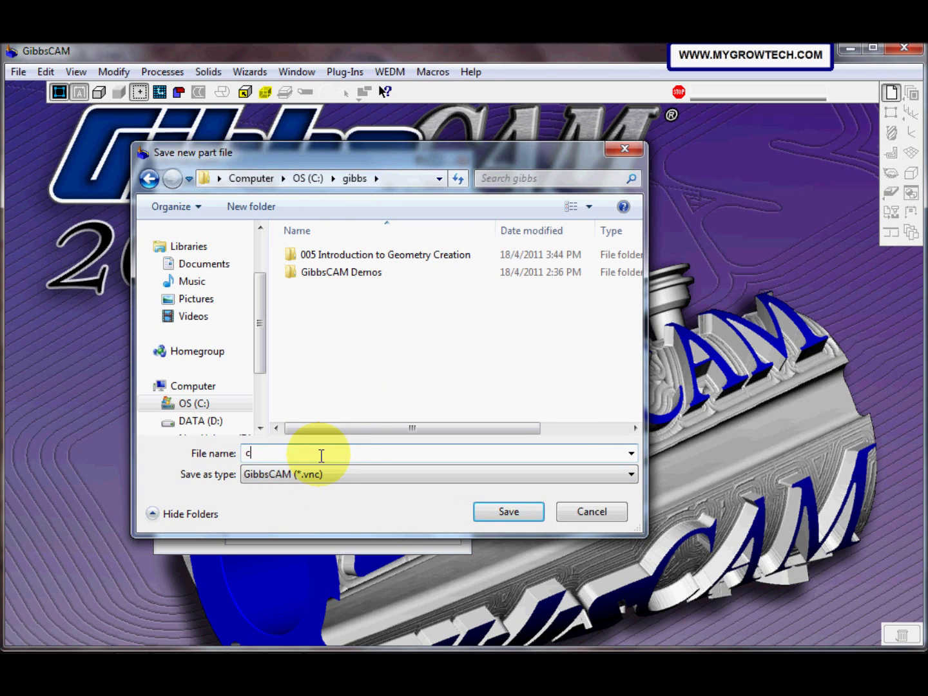
pyautogui.write('ad01')
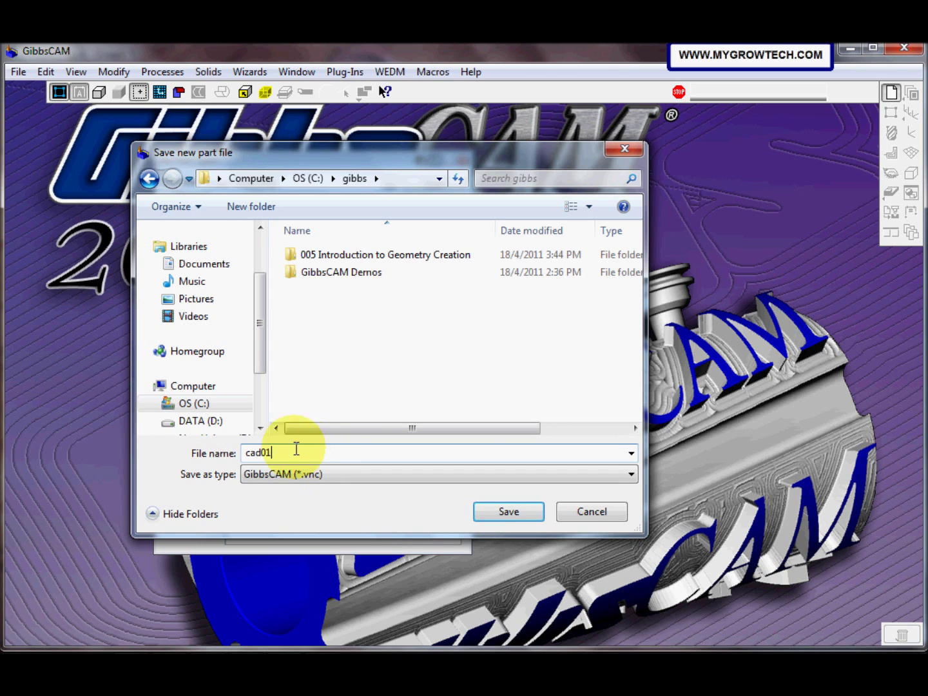
pyautogui.click(507, 511)
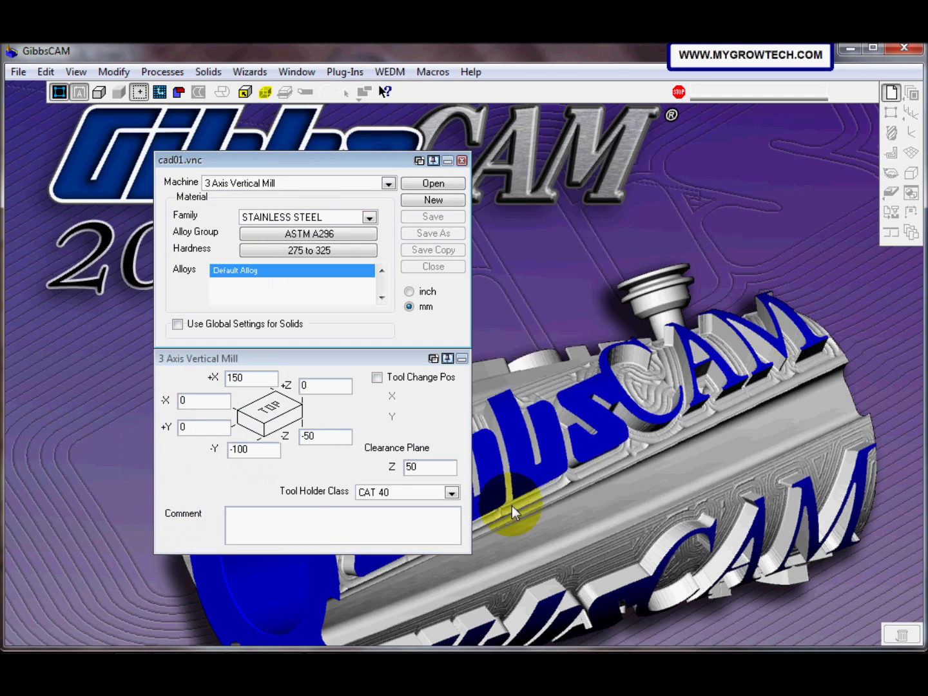
pyautogui.click(462, 161)
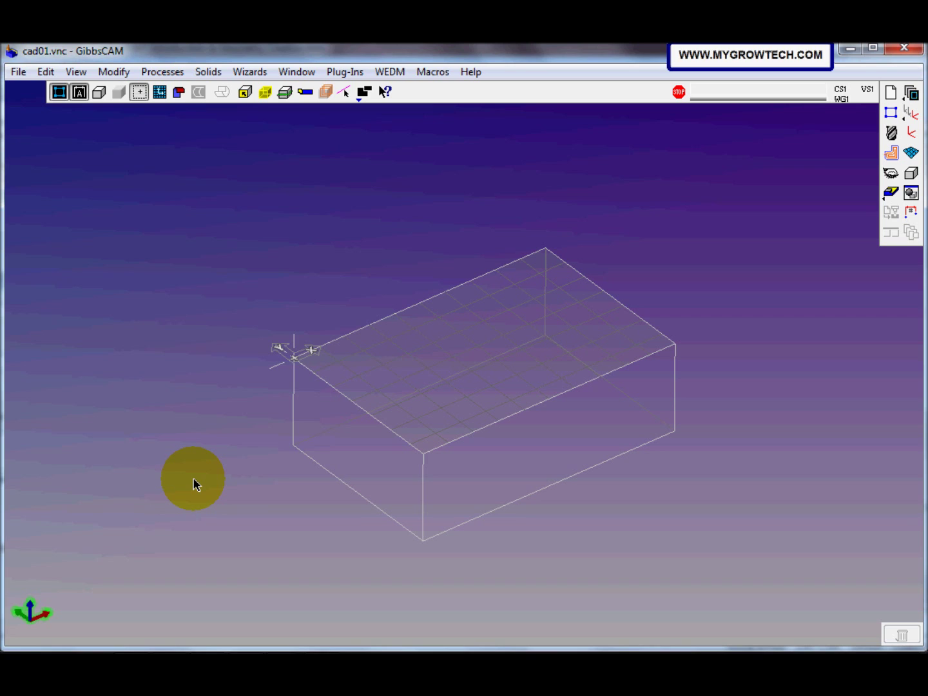
# Bring up the view controls and look at the stock block from the top, front, right side and isometric directions.
pyautogui.click(890, 174)
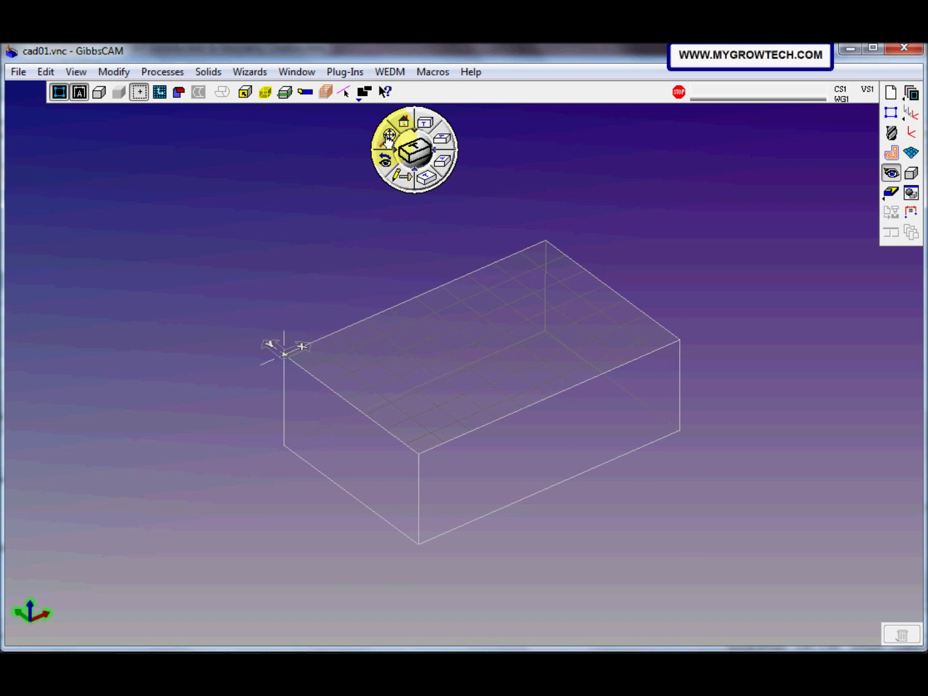
pyautogui.click(389, 138)
pyautogui.click(283, 236)
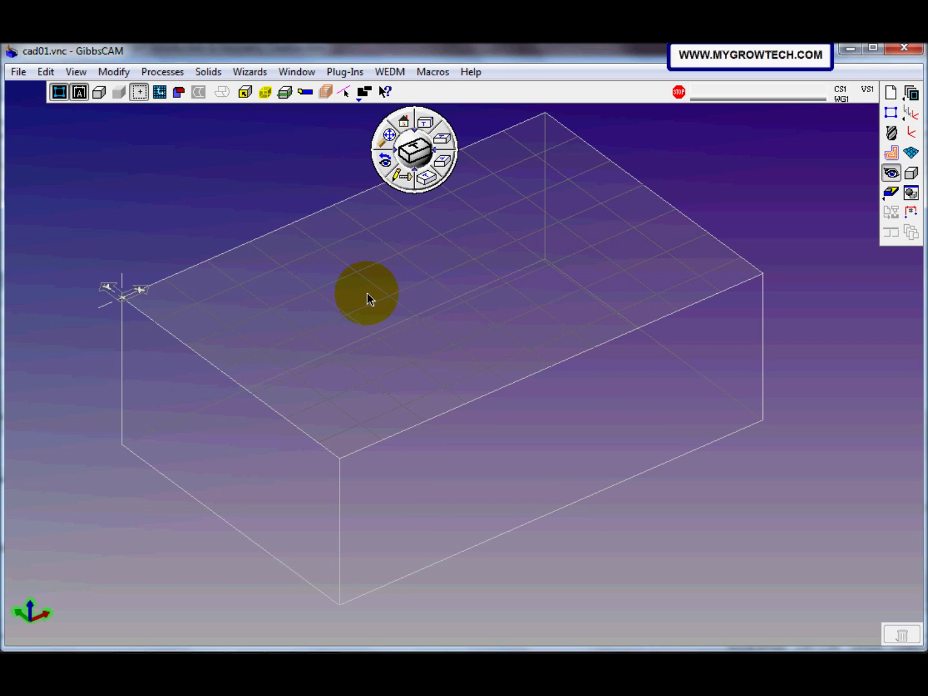
pyautogui.click(412, 143)
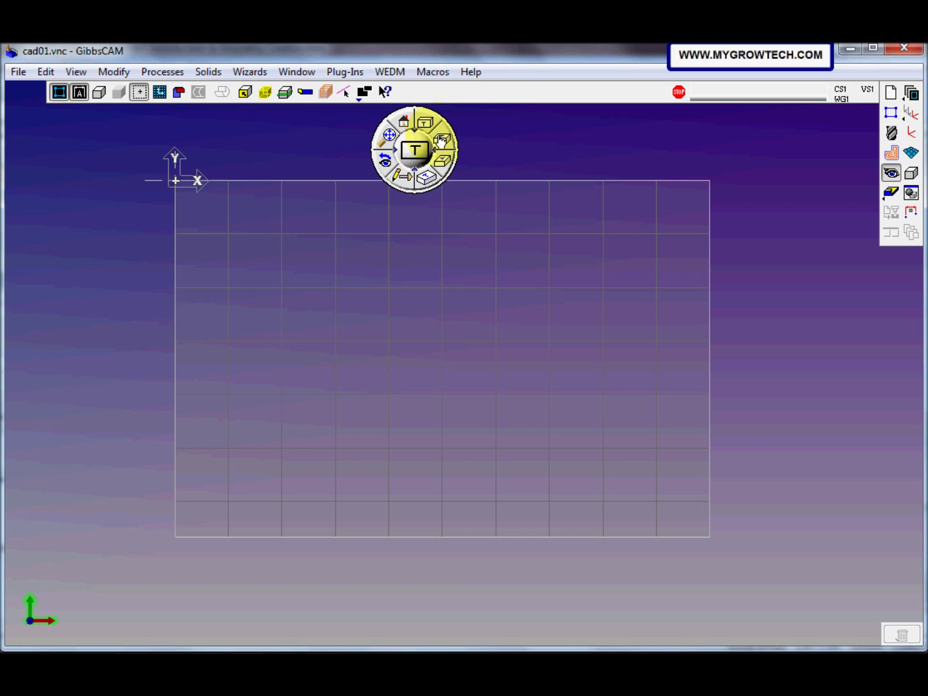
pyautogui.click(446, 142)
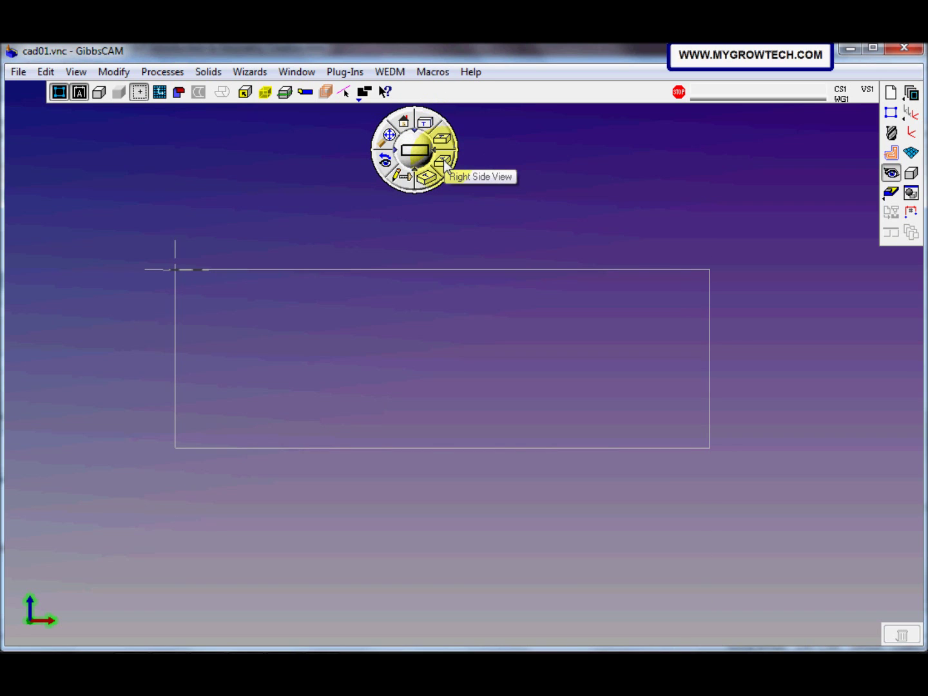
pyautogui.click(444, 162)
pyautogui.click(426, 183)
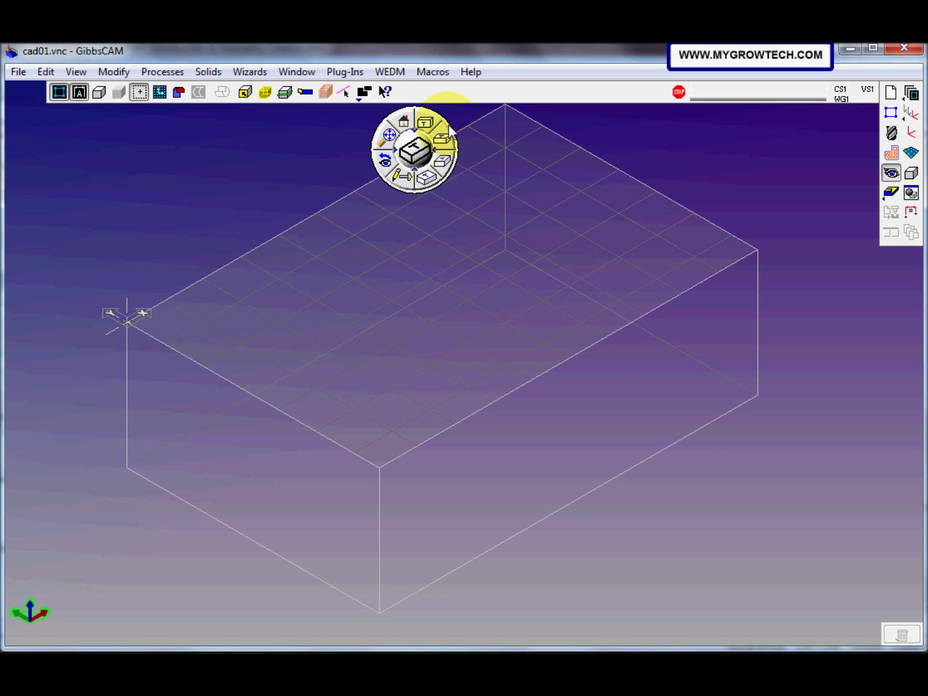
pyautogui.moveTo(453, 132); pyautogui.dragTo(819, 139)
pyautogui.click(502, 336)
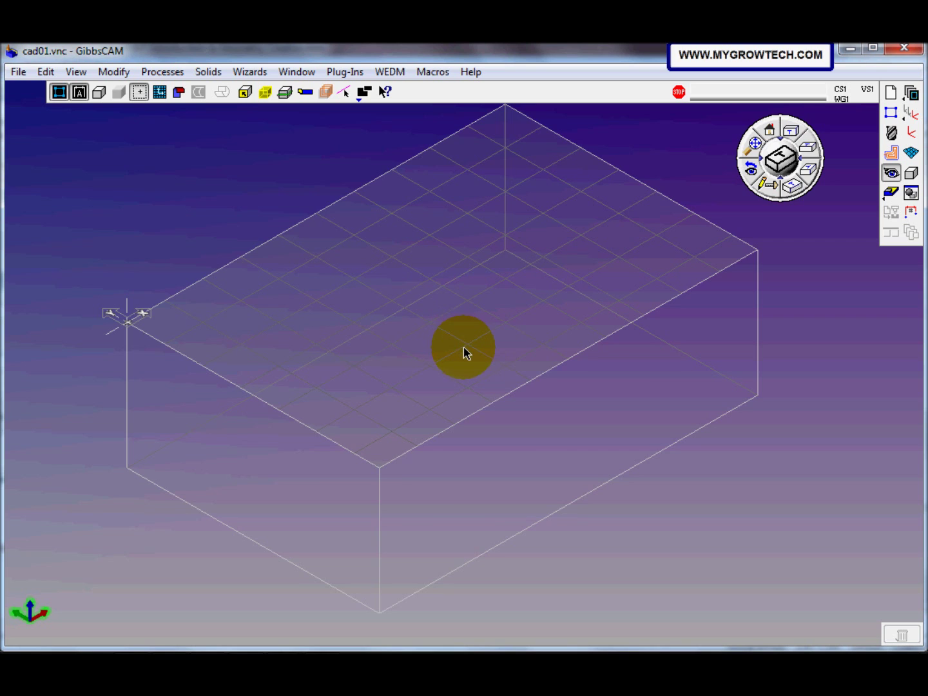
# Examine the stock block closely from several distances and angles.
pyautogui.scroll(-5, 465, 351)
pyautogui.scroll(6, 414, 350)
pyautogui.scroll(-5, 410, 328)
pyautogui.scroll(4, 461, 289)
pyautogui.scroll(-3, 461, 290)
pyautogui.scroll(2, 464, 293)
pyautogui.scroll(2, 466, 296)
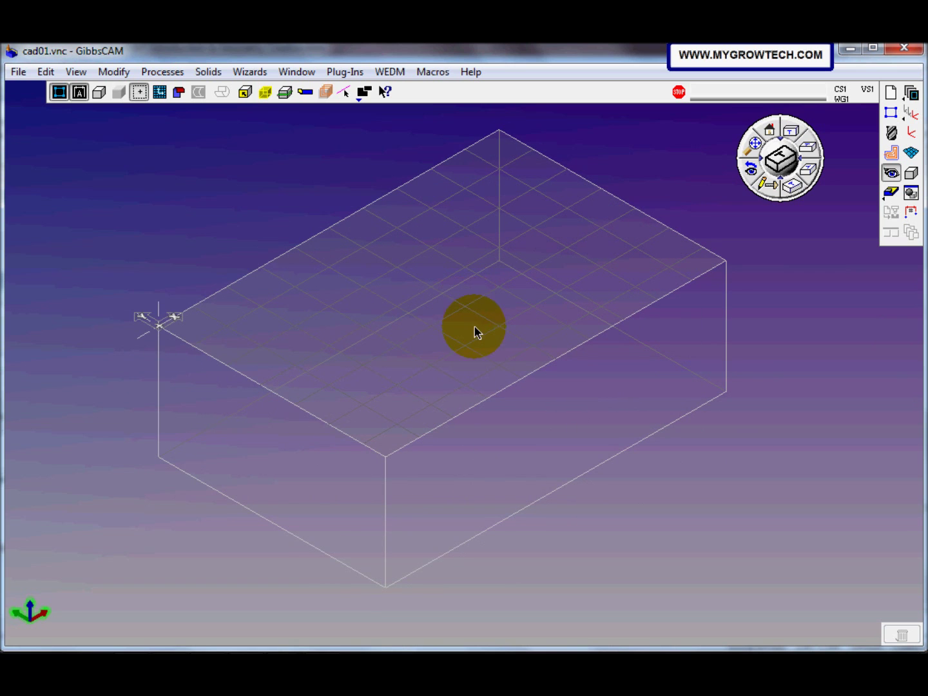
pyautogui.moveTo(496, 352); pyautogui.dragTo(511, 335)
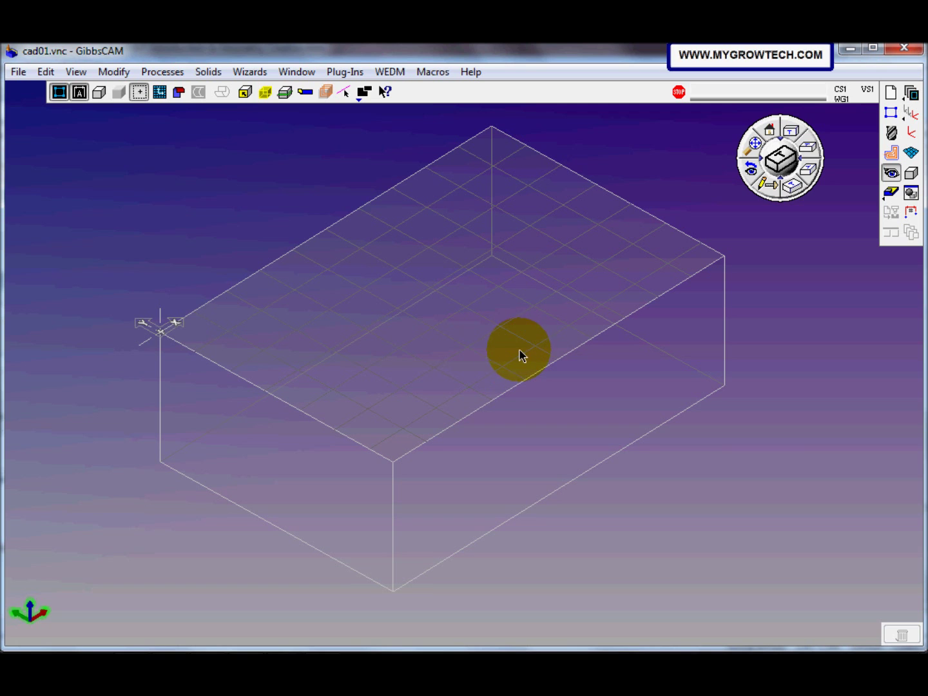
pyautogui.moveTo(549, 339); pyautogui.dragTo(396, 351, button='middle')
pyautogui.moveTo(542, 379); pyautogui.dragTo(515, 320, button='middle')
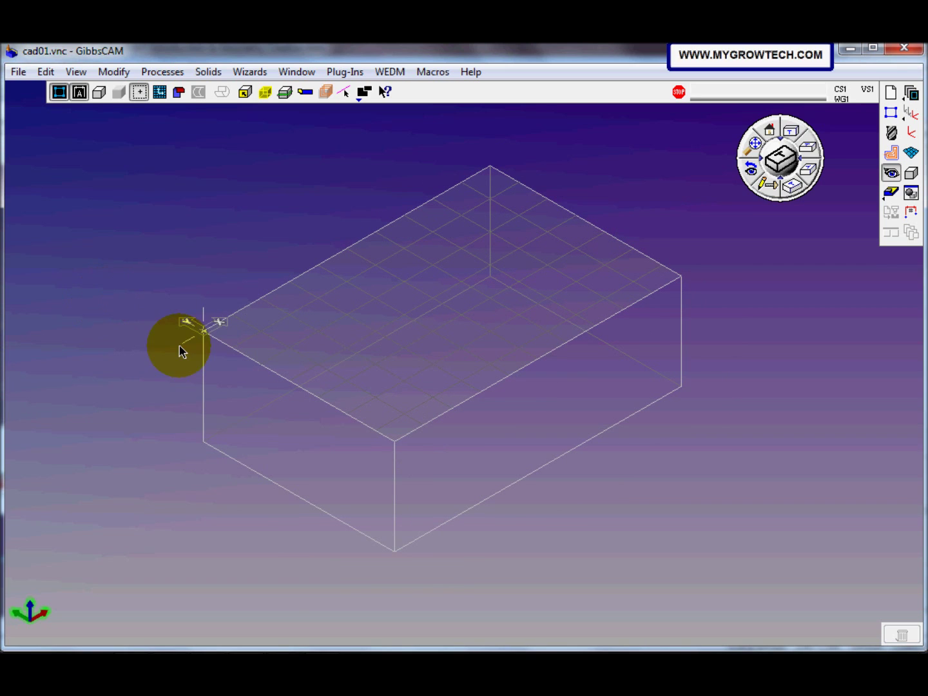
# Check the outer rectangle on the dimensioned drawing in HyperSnap and return to GibbsCAM in the top view.
pyautogui.click(321, 673)
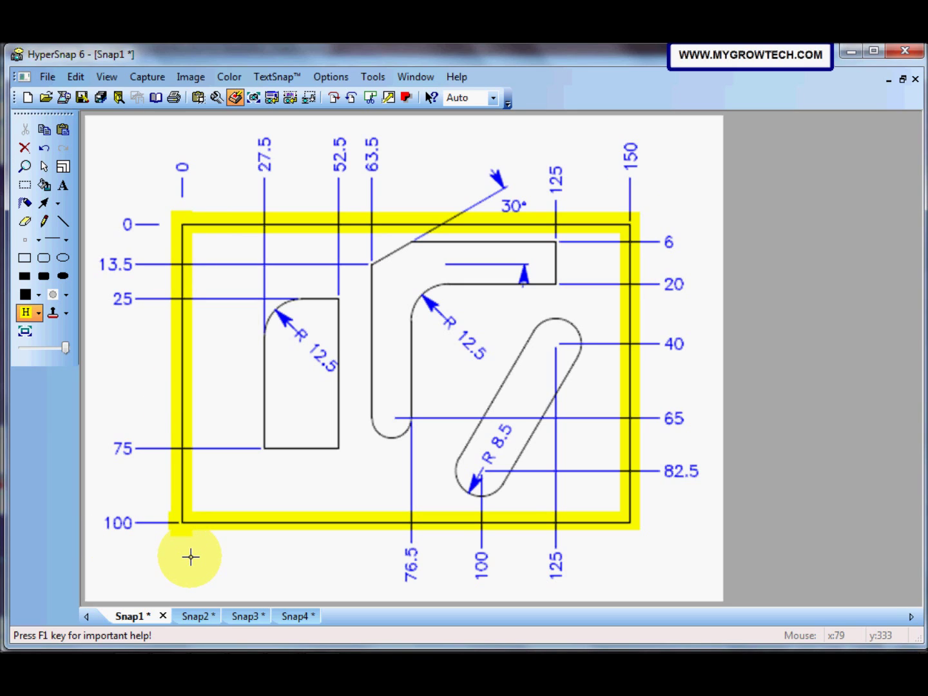
pyautogui.click(246, 665)
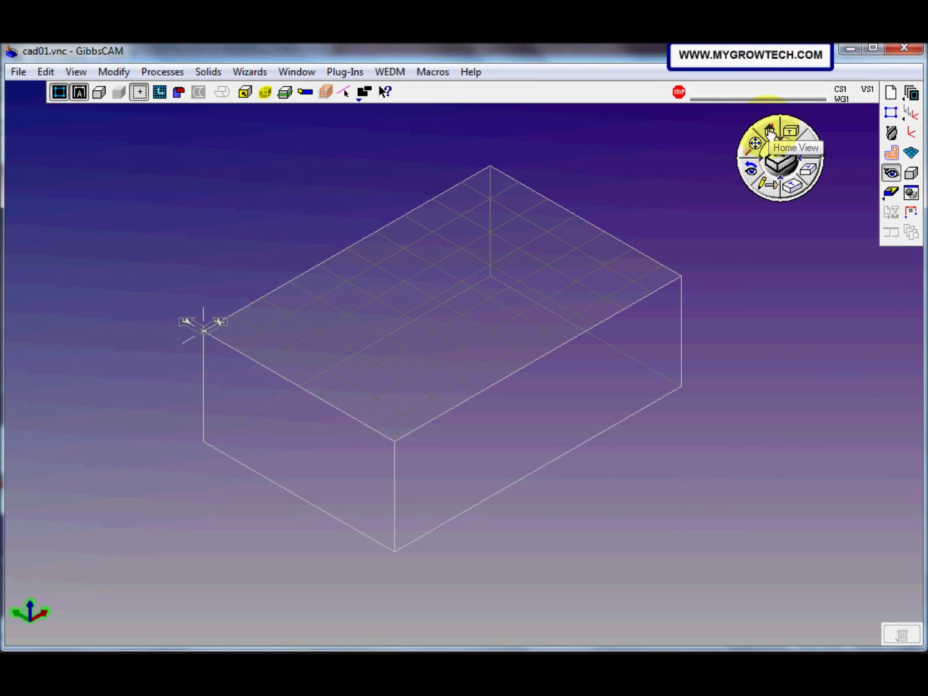
pyautogui.click(791, 131)
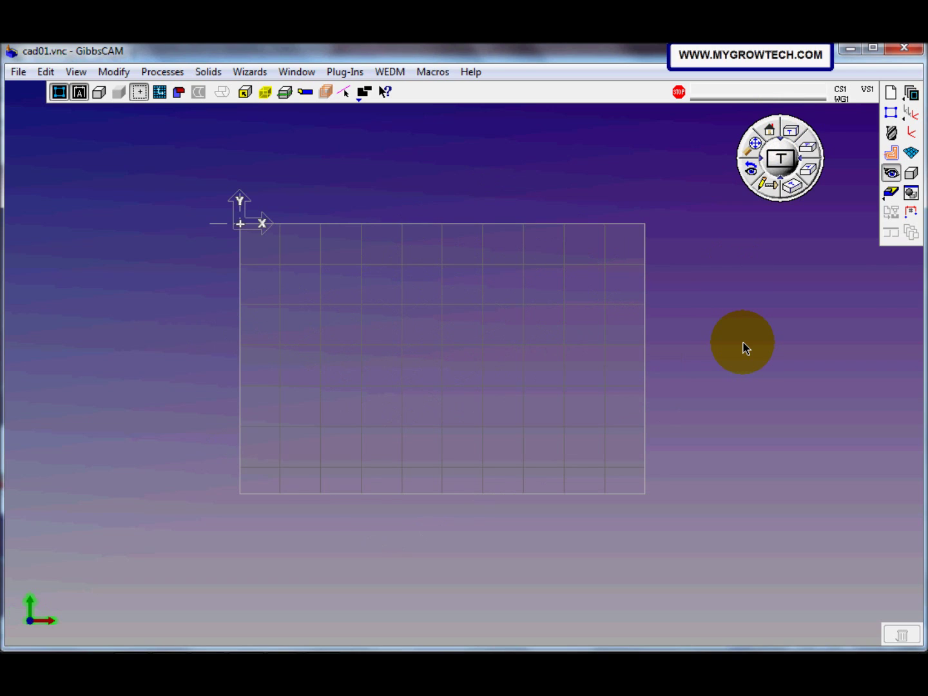
# Start a rectangle shape in the geometry tools with an X size of 150 and a Y size of 100.
pyautogui.click(890, 113)
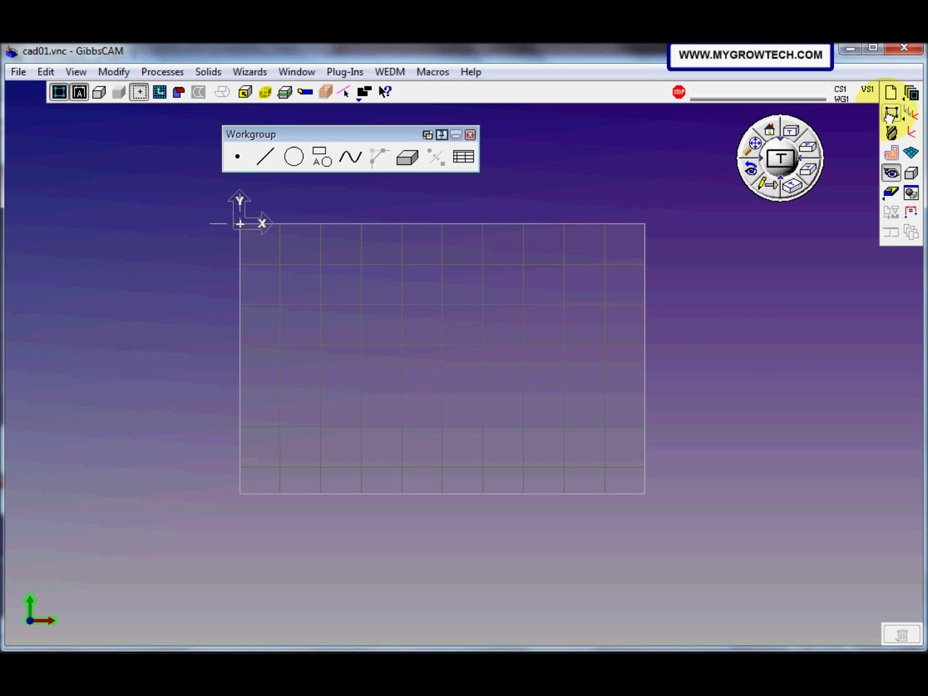
pyautogui.moveTo(351, 135); pyautogui.dragTo(355, 132)
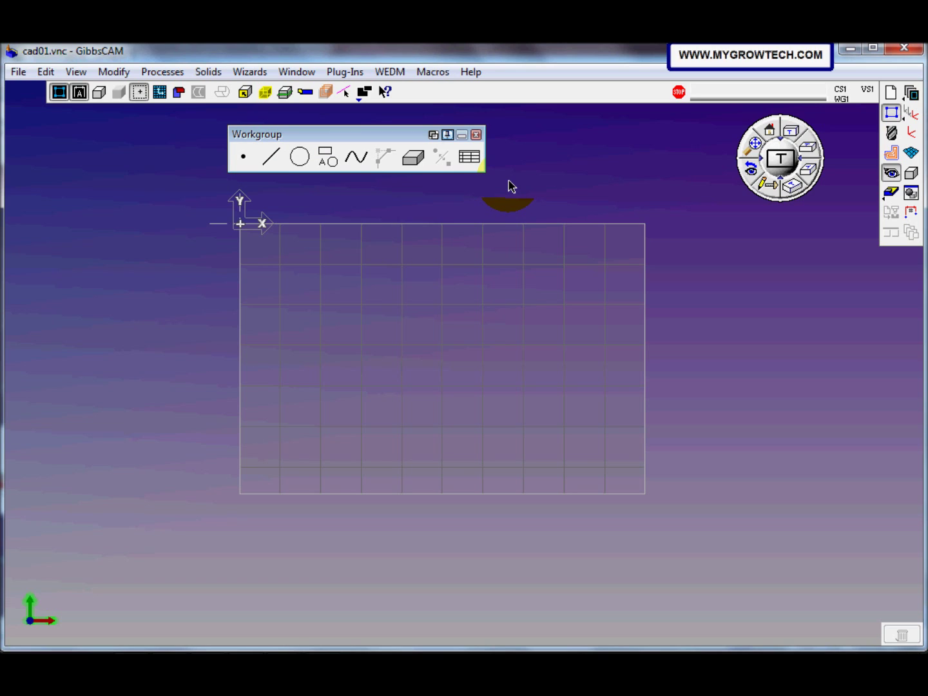
pyautogui.click(327, 157)
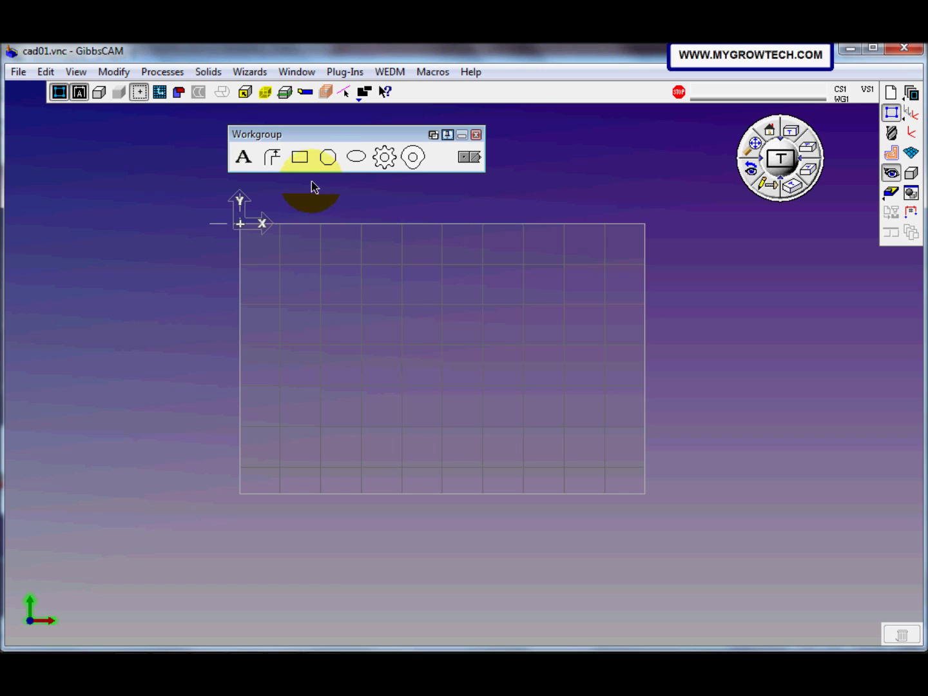
pyautogui.moveTo(322, 140); pyautogui.dragTo(324, 151)
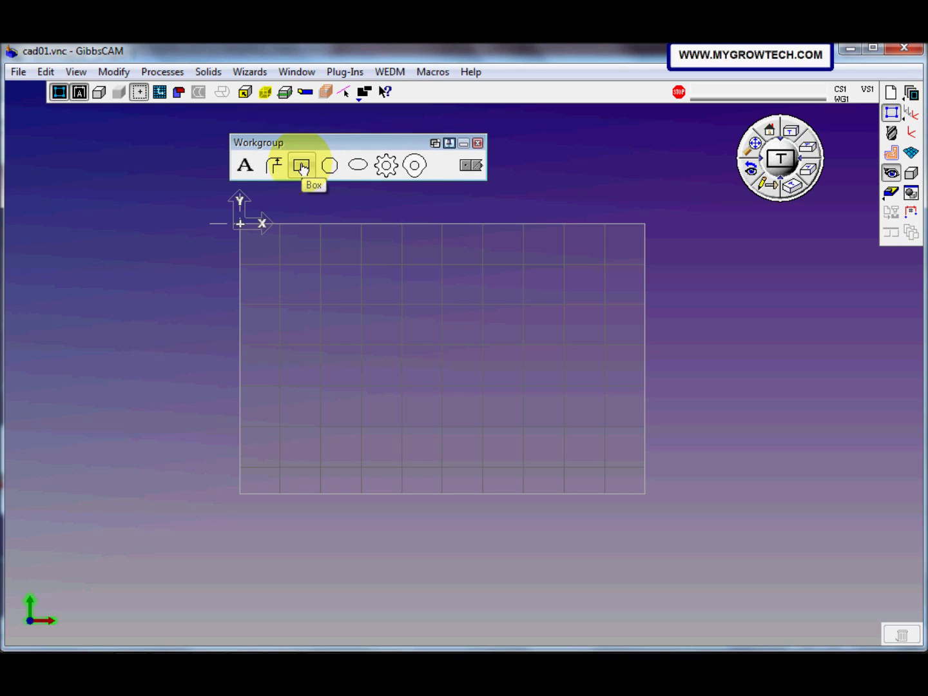
pyautogui.click(302, 165)
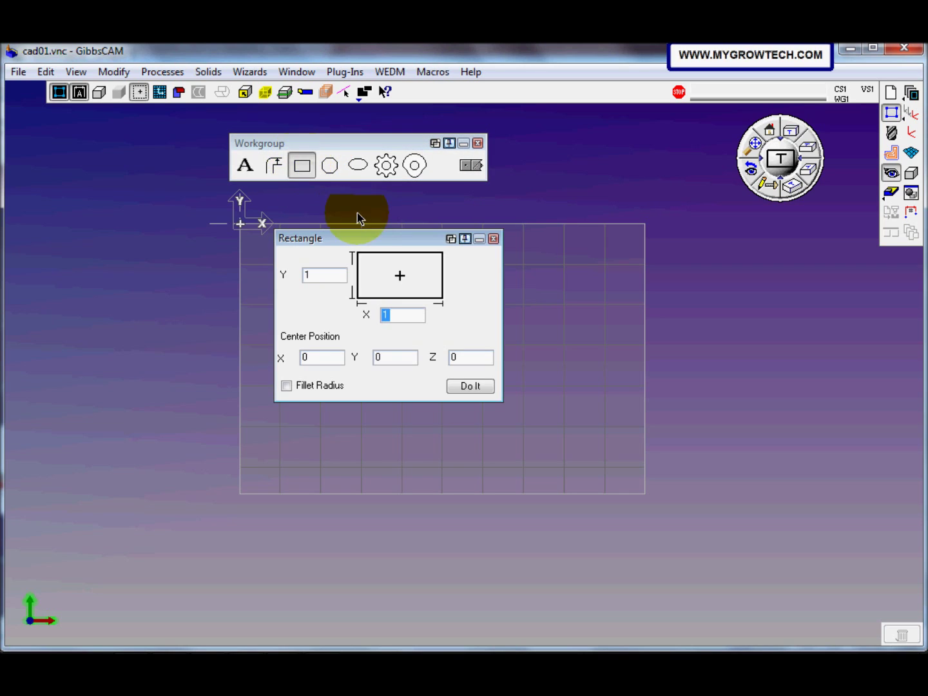
pyautogui.moveTo(365, 238); pyautogui.dragTo(277, 271)
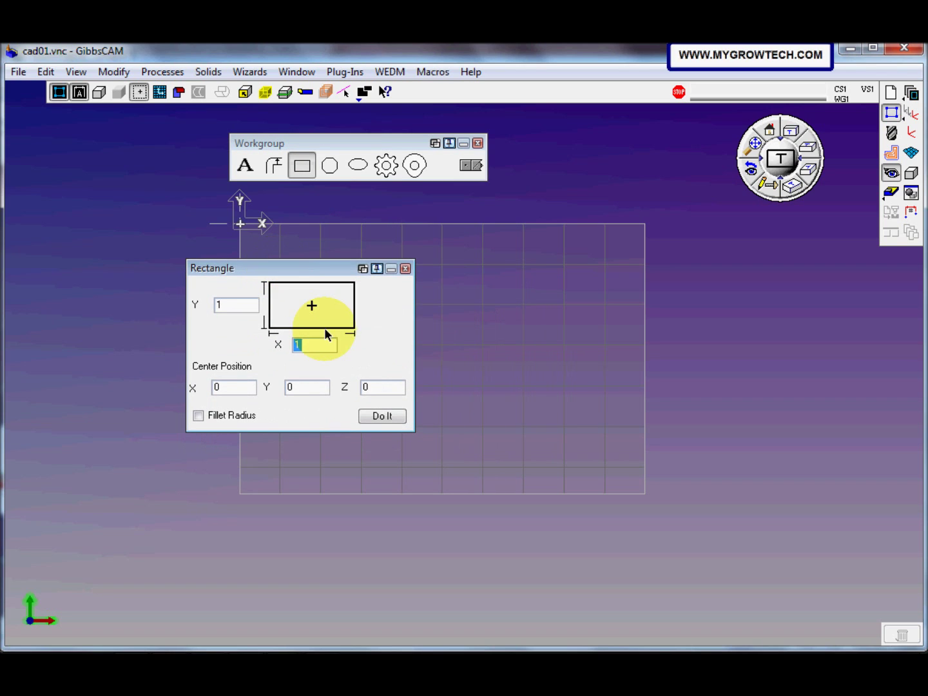
pyautogui.write('150')
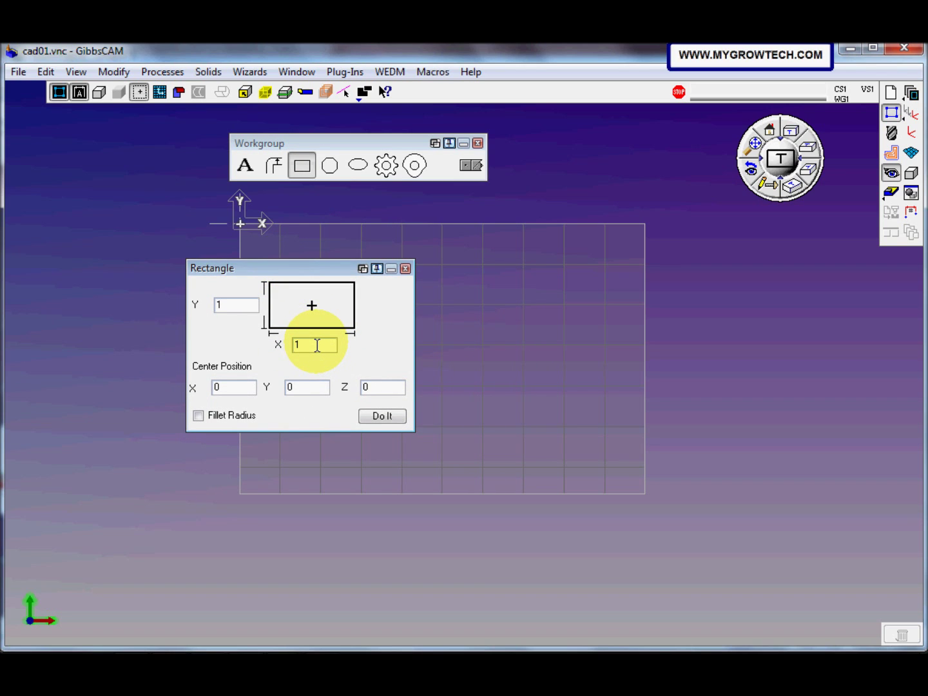
pyautogui.doubleClick(226, 306)
pyautogui.write('100')
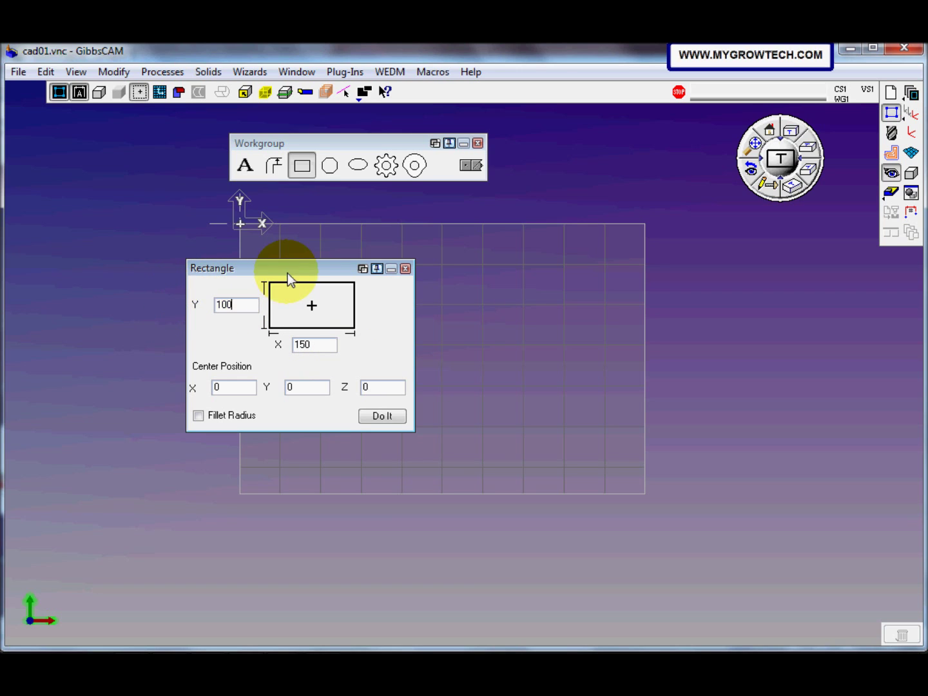
# Center the rectangle at X 150/2 and Y -50, create it and close the rectangle settings.
pyautogui.moveTo(287, 274); pyautogui.dragTo(193, 270)
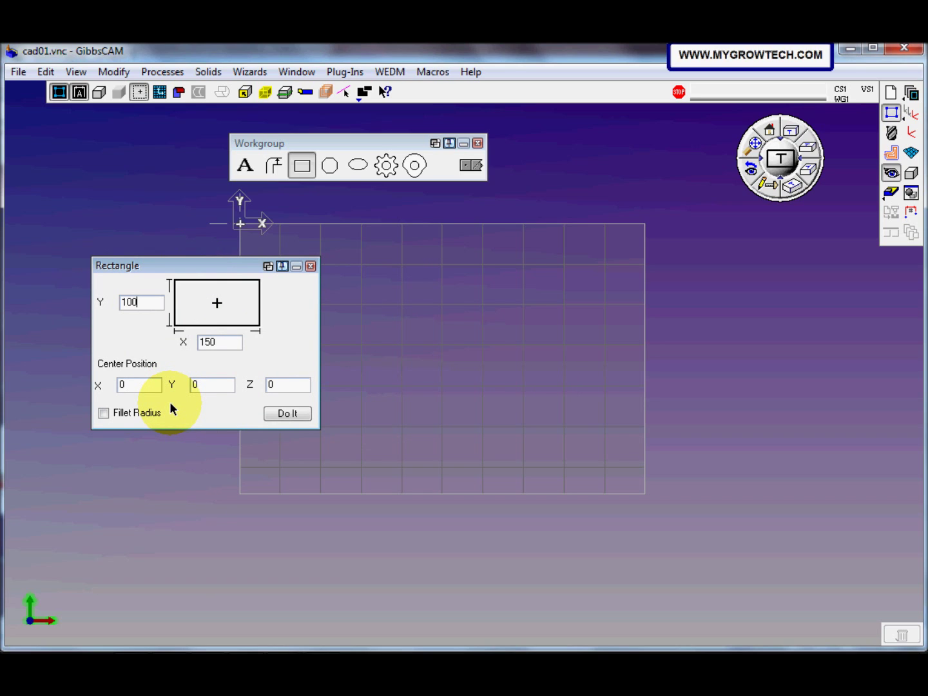
pyautogui.doubleClick(138, 391)
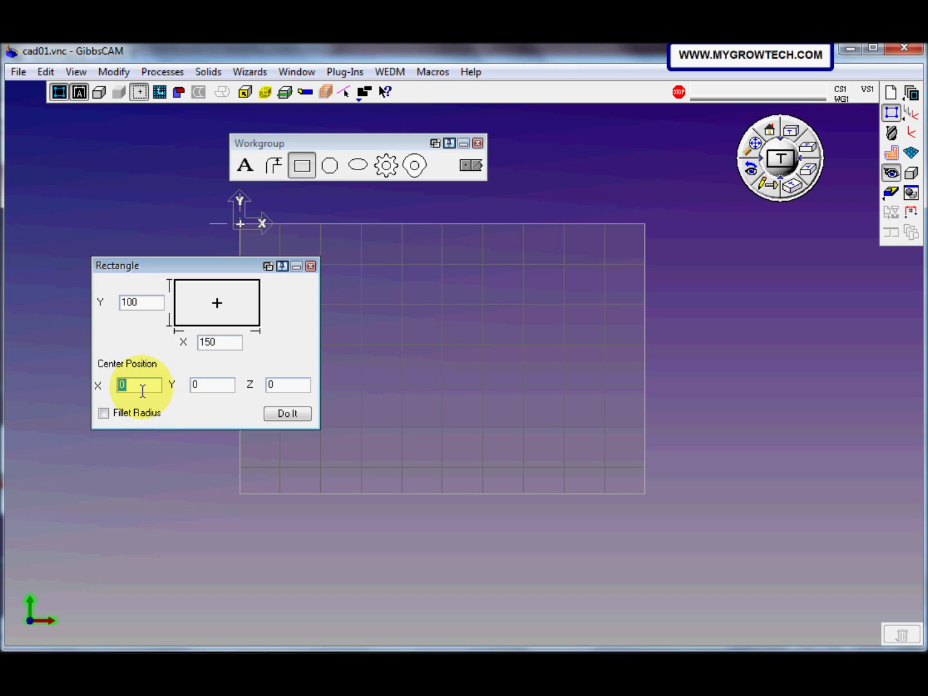
pyautogui.write('150/2')
pyautogui.press('Return')
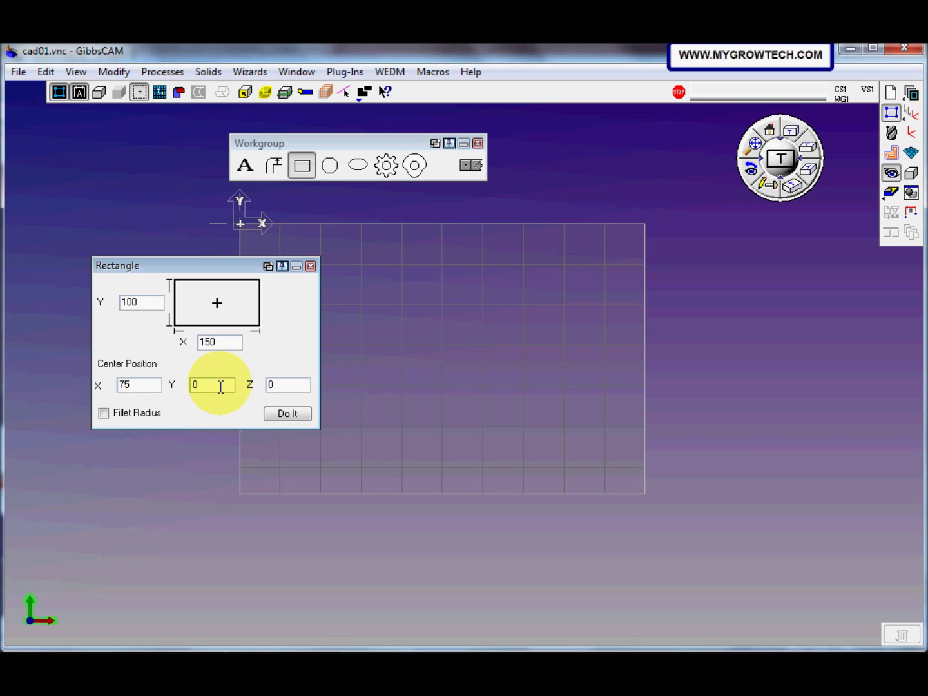
pyautogui.moveTo(221, 385); pyautogui.dragTo(169, 383)
pyautogui.write('-50')
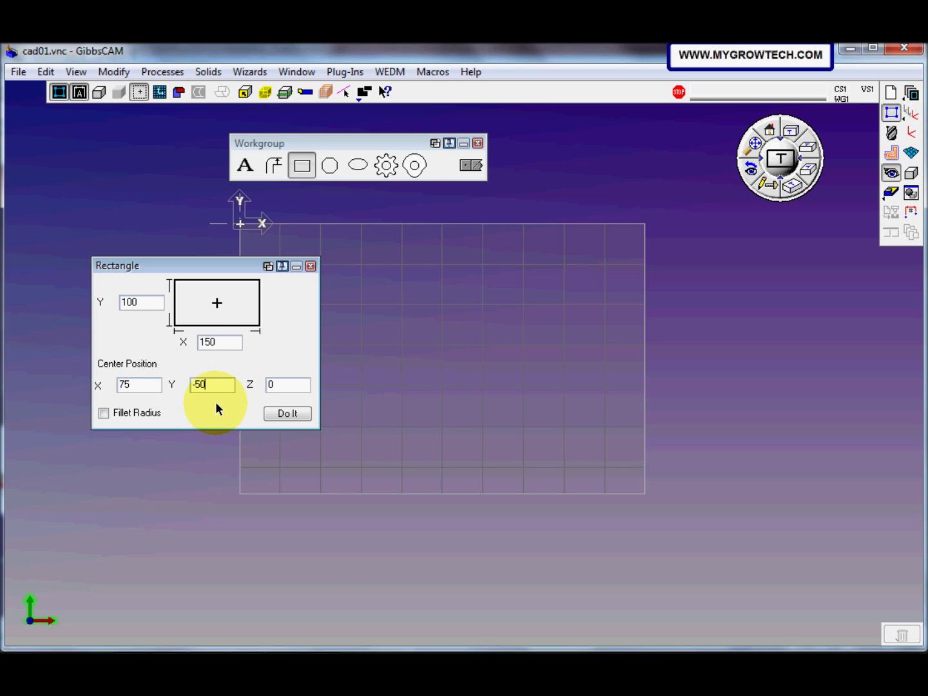
pyautogui.click(286, 413)
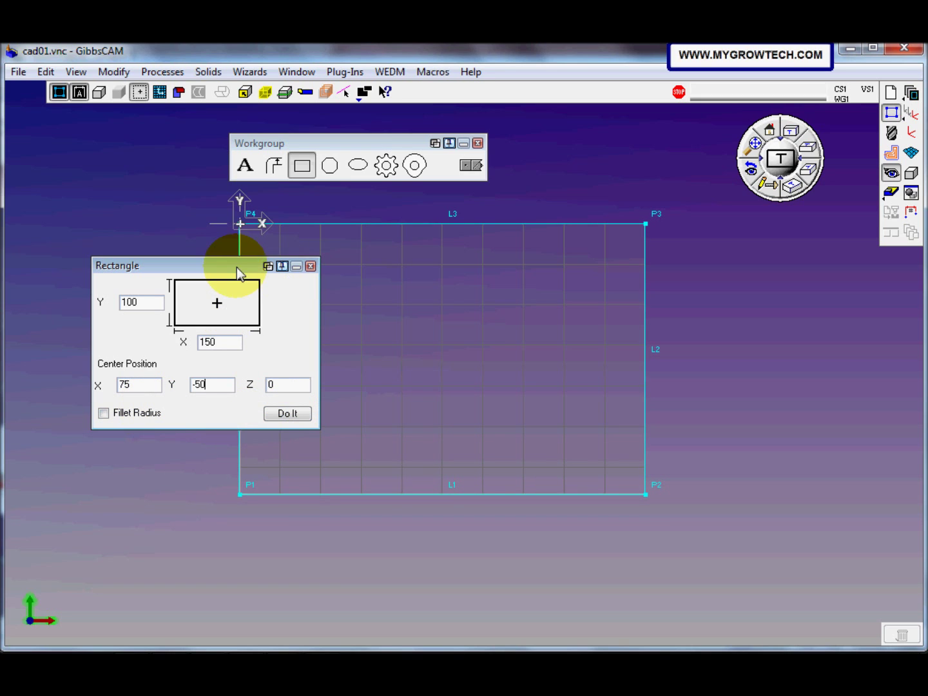
pyautogui.moveTo(238, 267); pyautogui.dragTo(368, 349)
pyautogui.moveTo(567, 363); pyautogui.dragTo(714, 307)
pyautogui.click(794, 307)
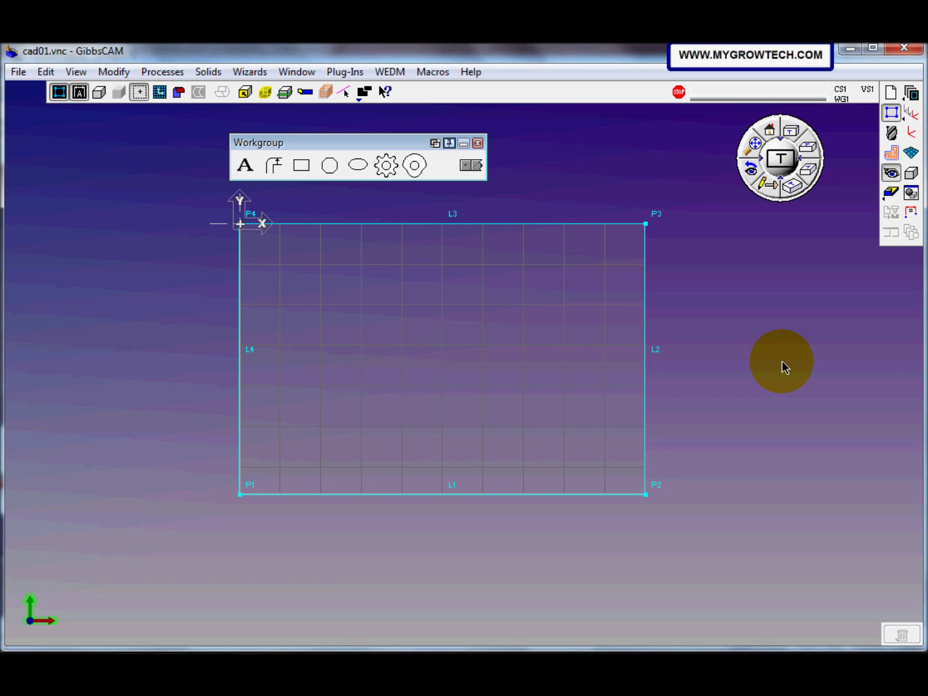
# Create two vertical construction lines across the part at X 27.5 and X 52.5.
pyautogui.hotkey('alt', 'Tab')
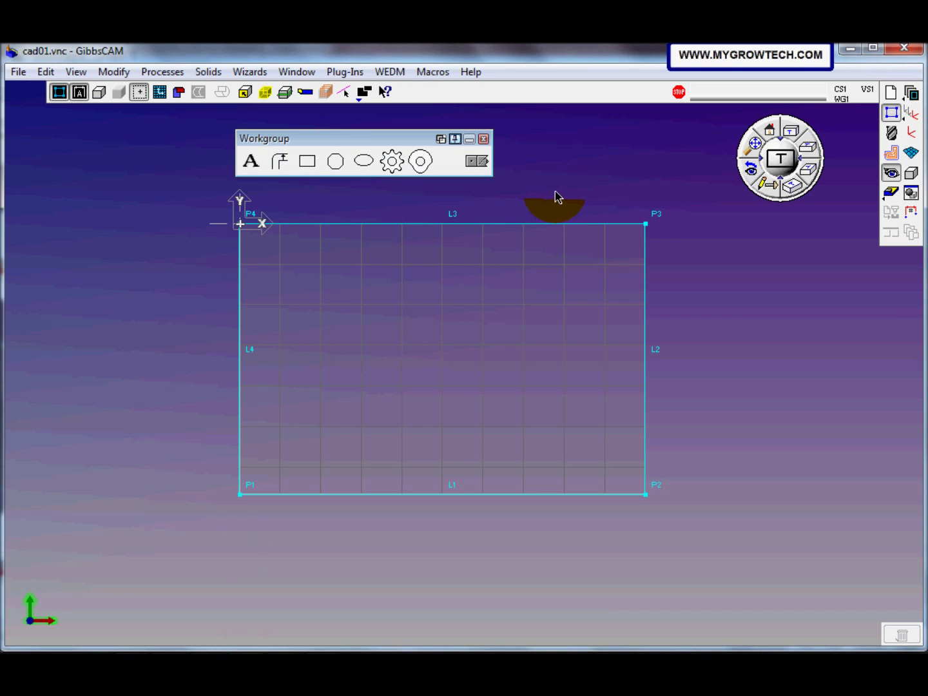
pyautogui.scroll(-1, 504, 315)
pyautogui.scroll(1, 506, 313)
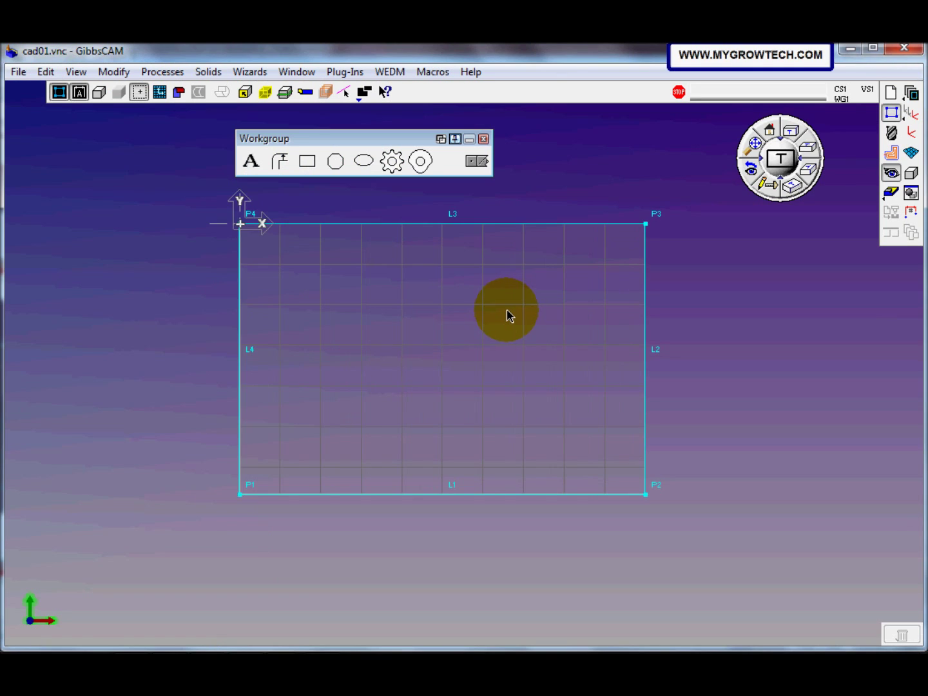
pyautogui.scroll(1, 505, 312)
pyautogui.moveTo(506, 368); pyautogui.dragTo(502, 406, button='middle')
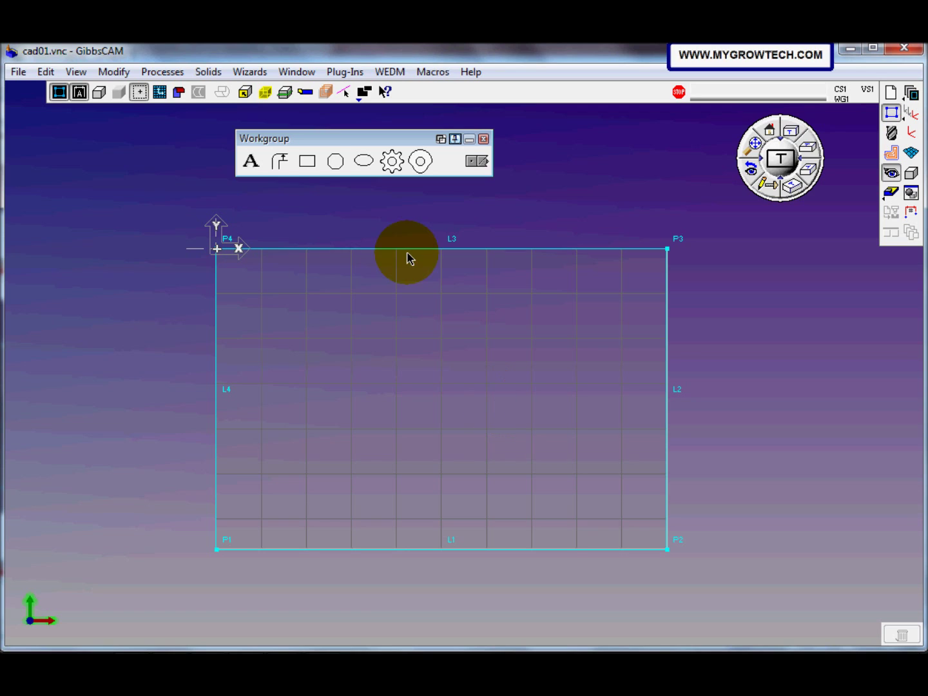
pyautogui.click(476, 165)
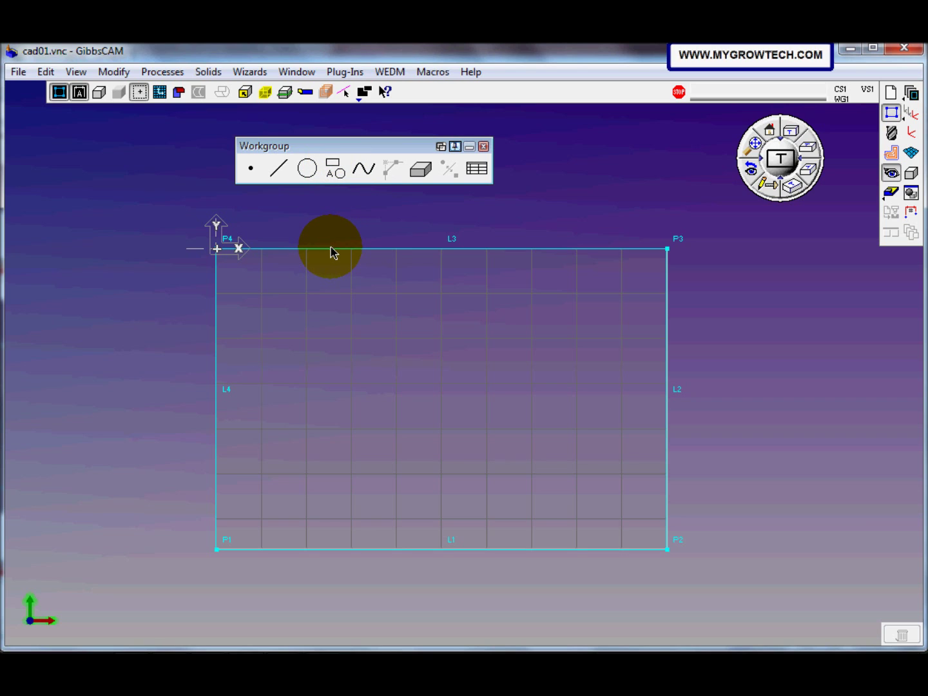
pyautogui.click(280, 169)
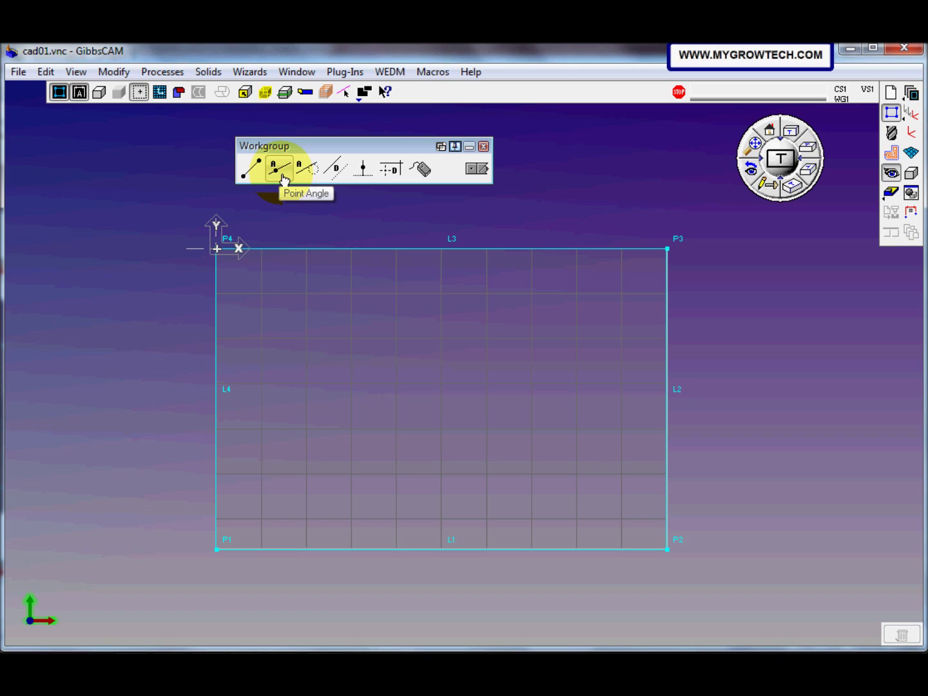
pyautogui.click(391, 169)
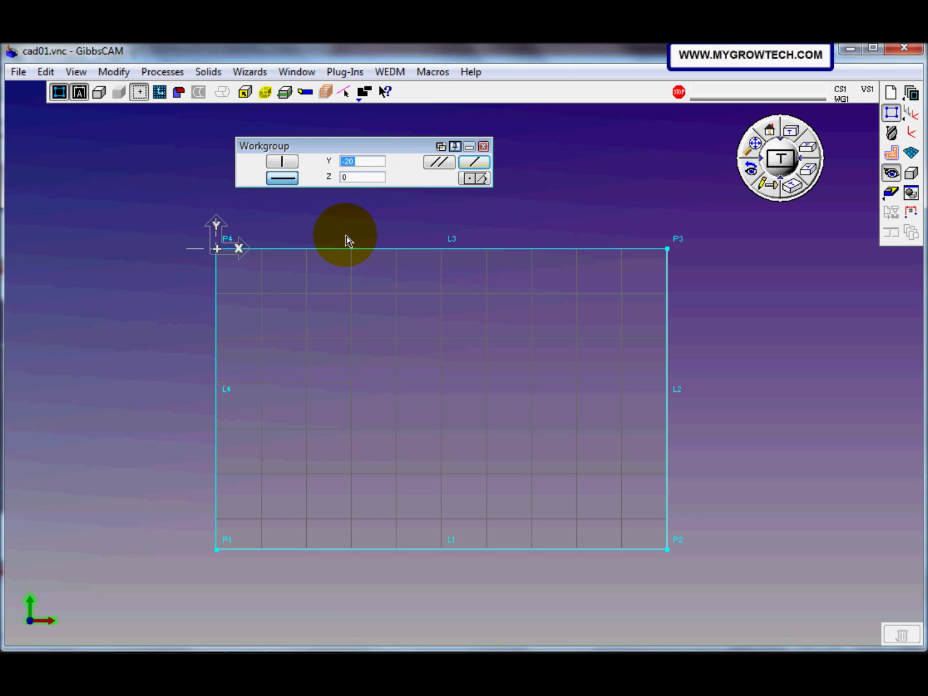
pyautogui.click(282, 164)
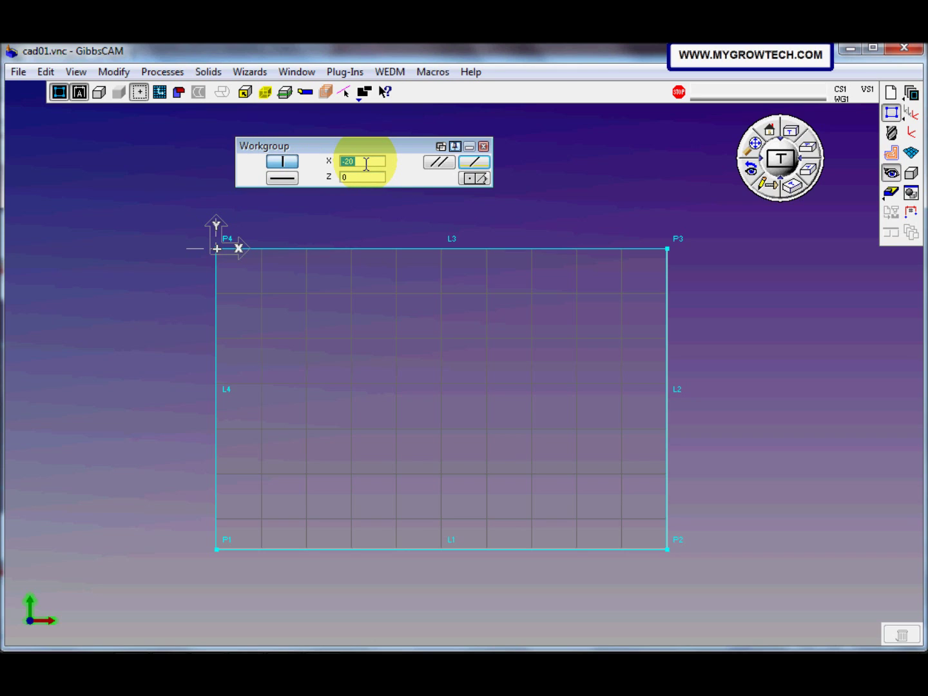
pyautogui.write('27.5')
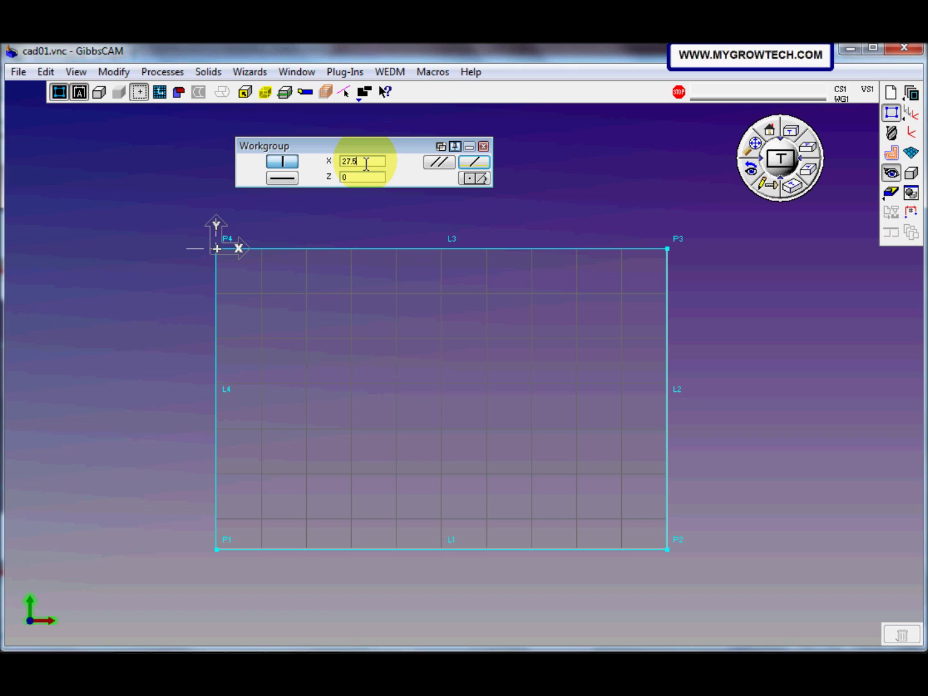
pyautogui.click(440, 166)
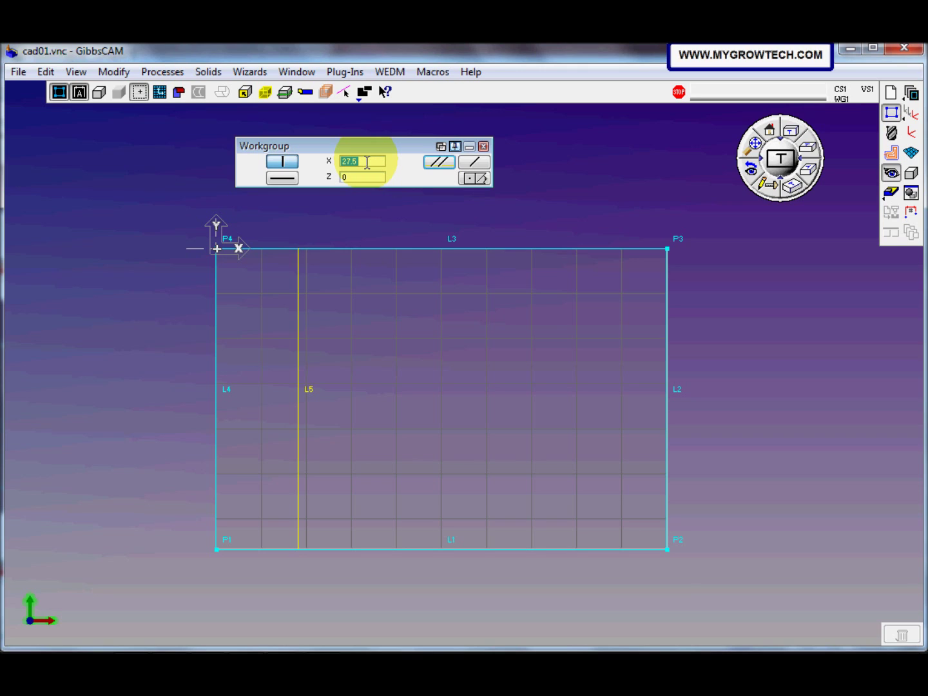
pyautogui.write('52.5')
pyautogui.click(439, 165)
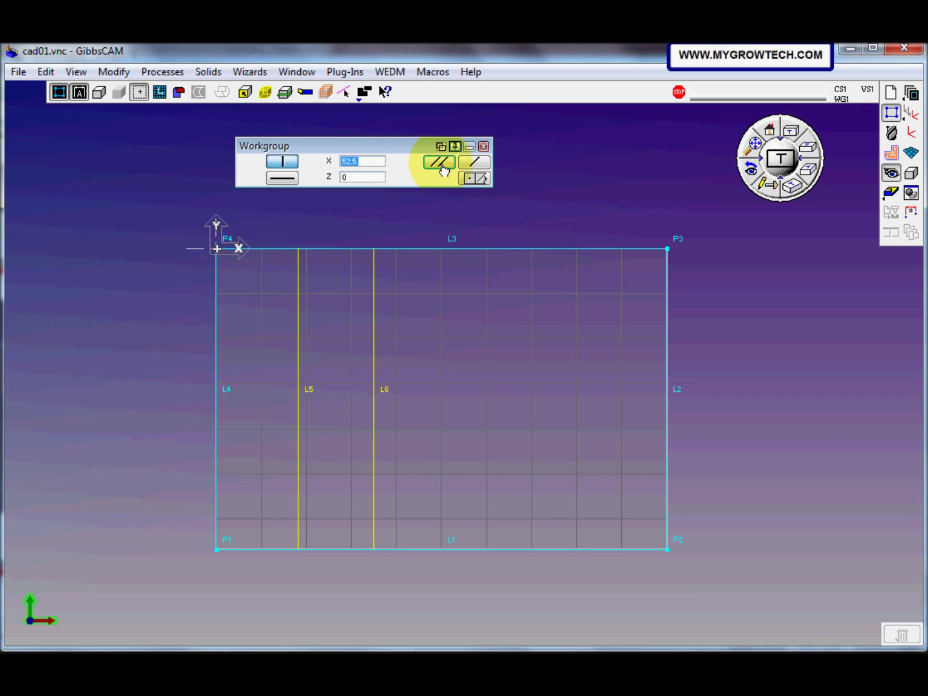
# Create two horizontal construction lines at Y -25 and Y -75 and finish the line command.
pyautogui.click(281, 183)
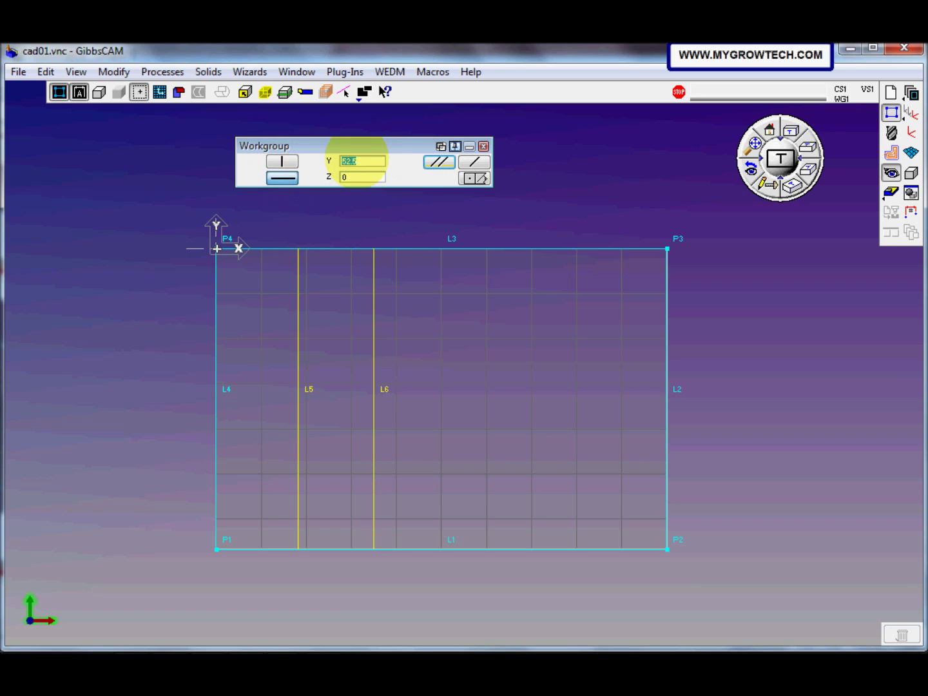
pyautogui.write('-25')
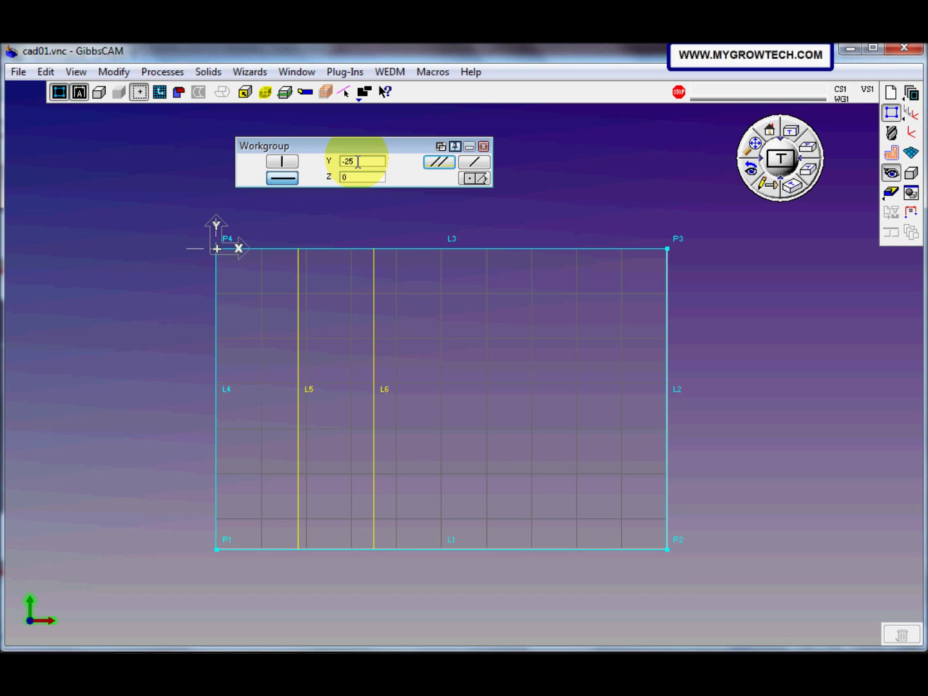
pyautogui.click(438, 162)
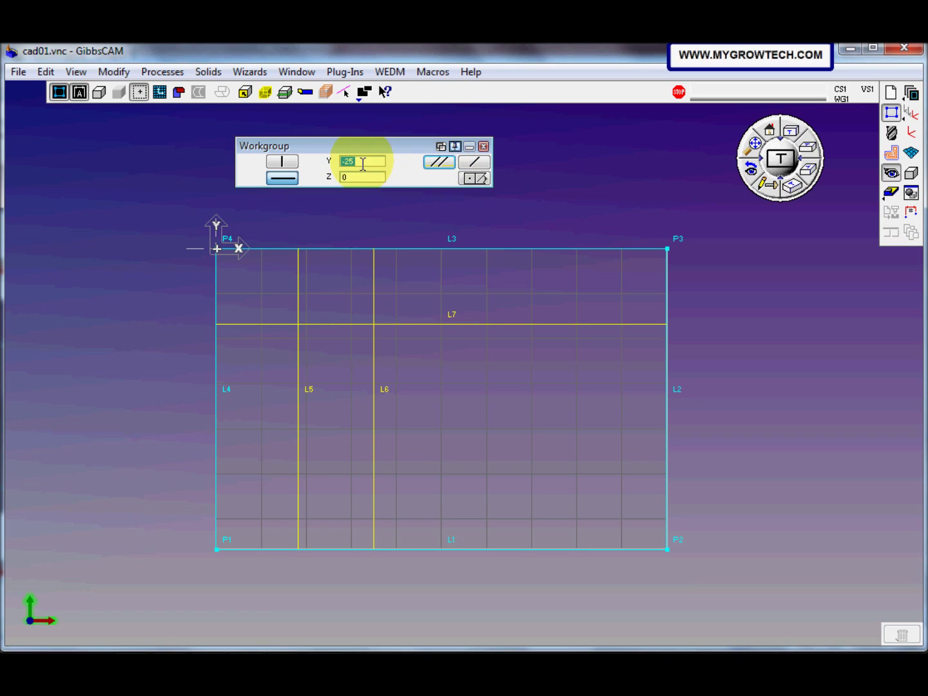
pyautogui.write('-75')
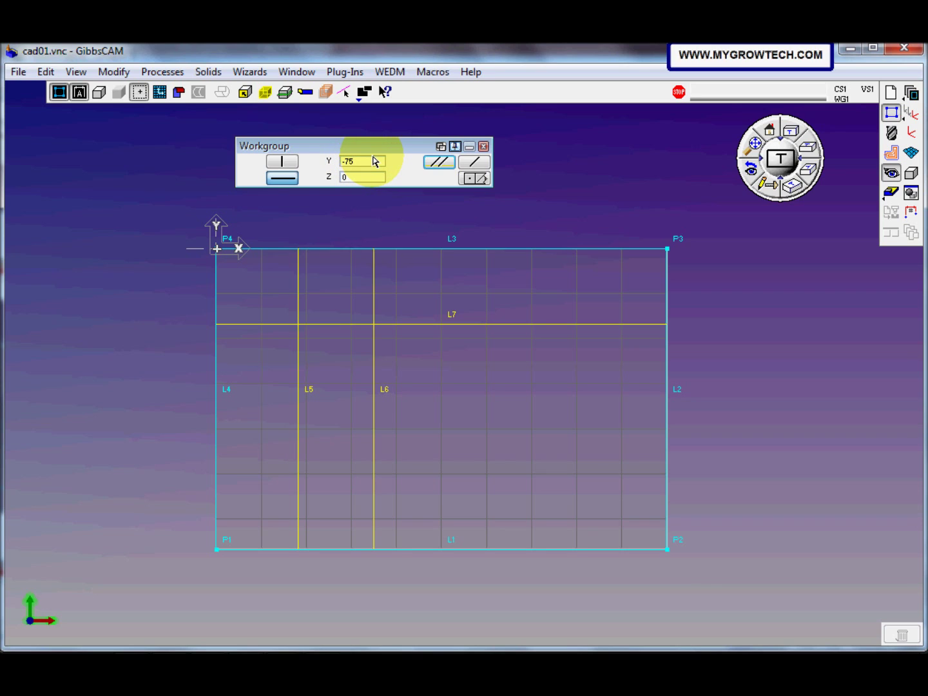
pyautogui.click(479, 166)
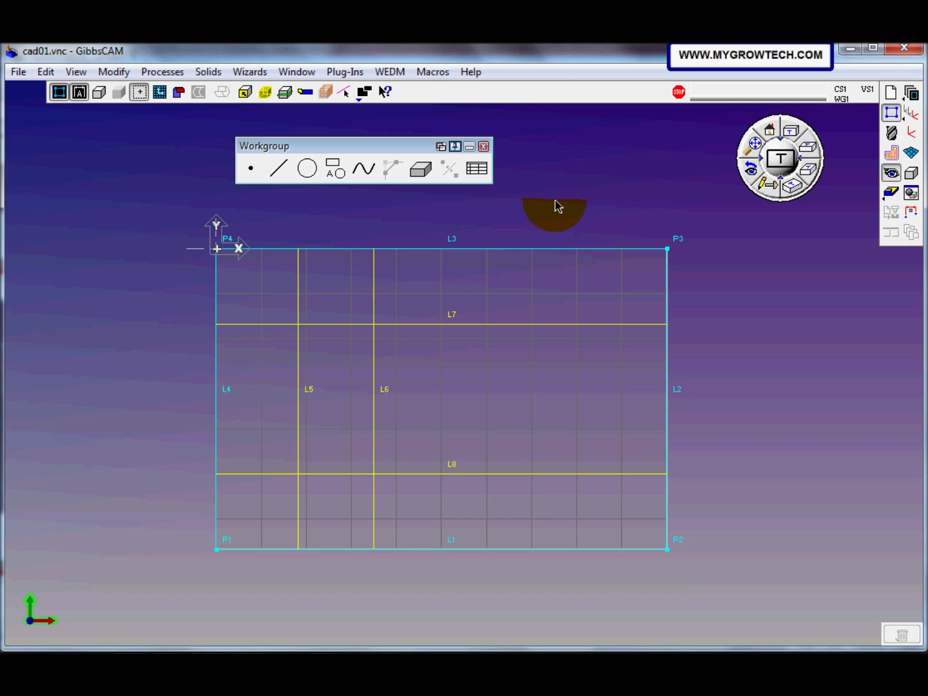
# Connect the horizontal line at Y -25 with the vertical lines at X 52.5 and X 27.5 to form the inner rectangle's upper edge.
pyautogui.click(373, 338)
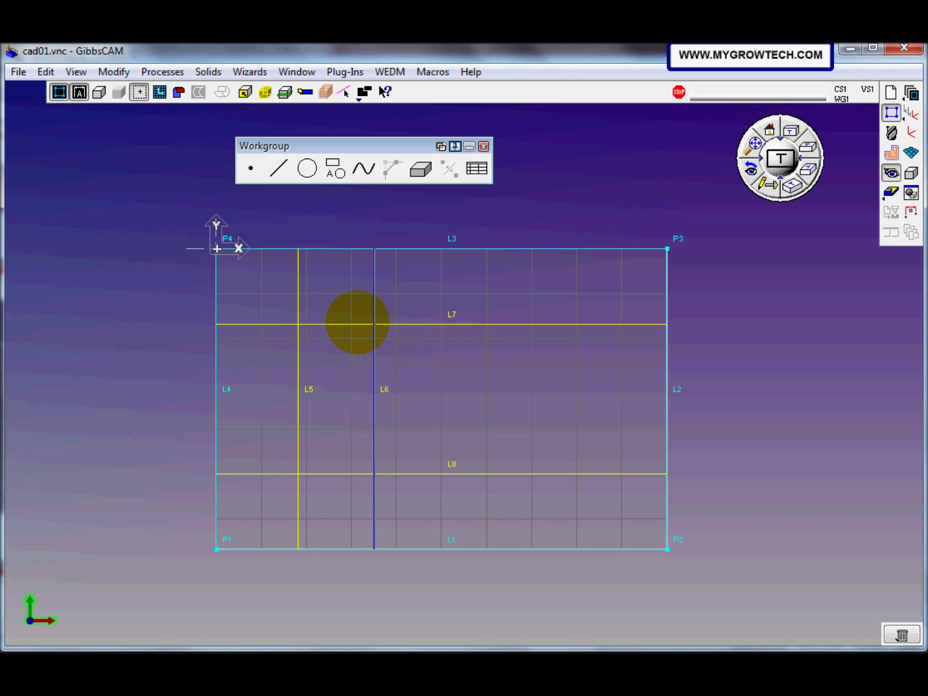
pyautogui.keyDown('shift'); pyautogui.click(360, 324); pyautogui.keyUp('shift')
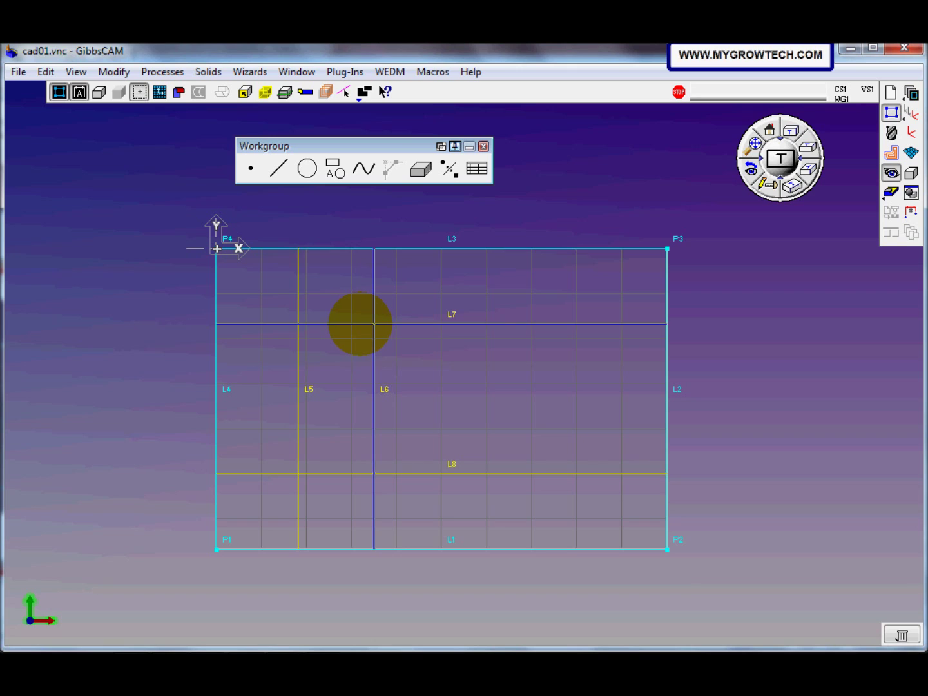
pyautogui.rightClick(361, 325)
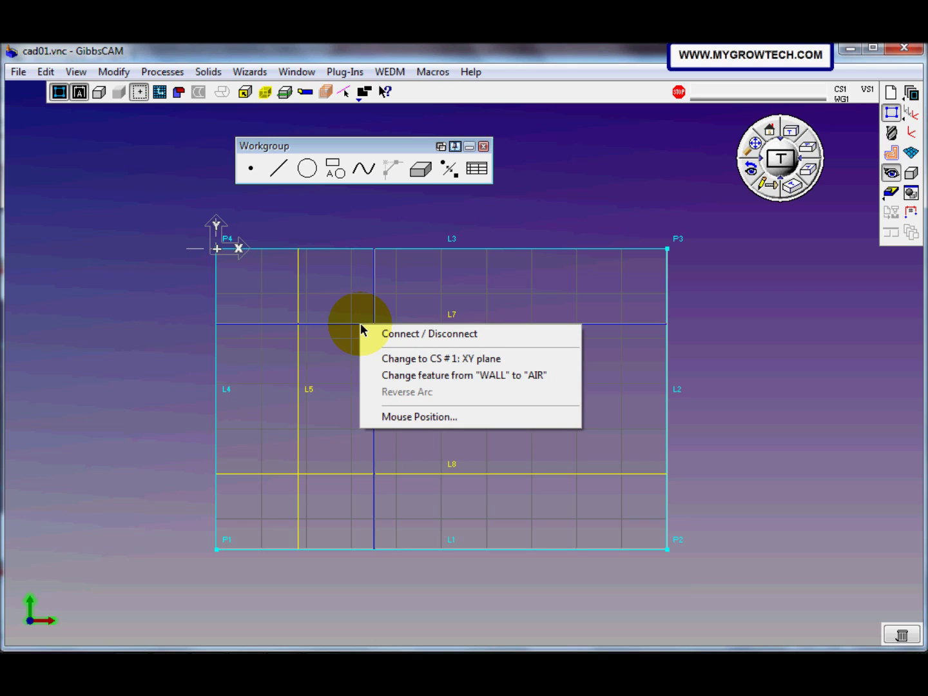
pyautogui.click(401, 334)
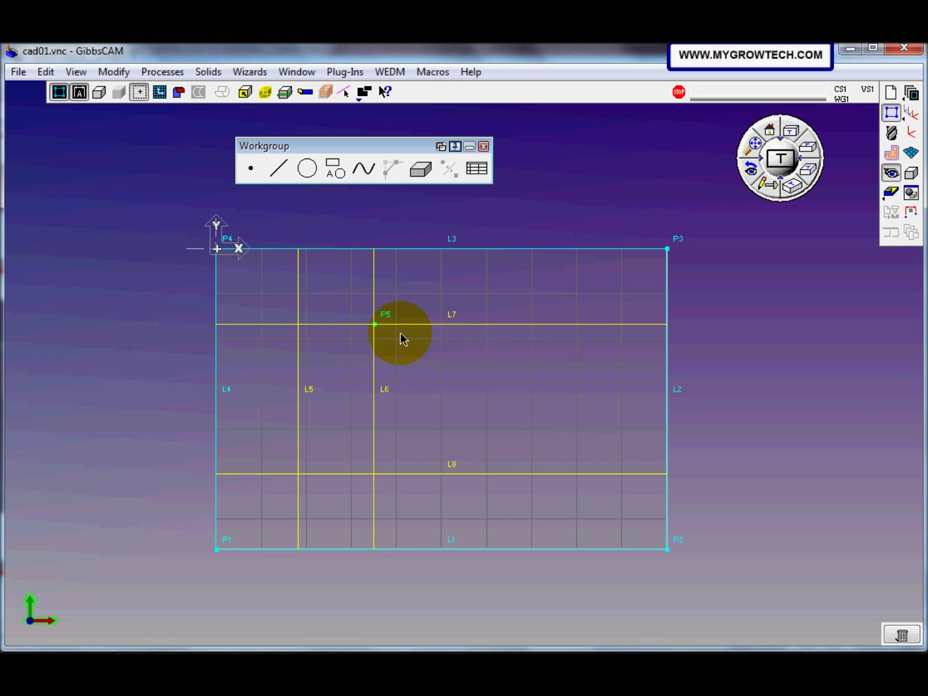
pyautogui.click(309, 324)
pyautogui.keyDown('shift'); pyautogui.click(299, 348); pyautogui.keyUp('shift')
pyautogui.rightClick(298, 348)
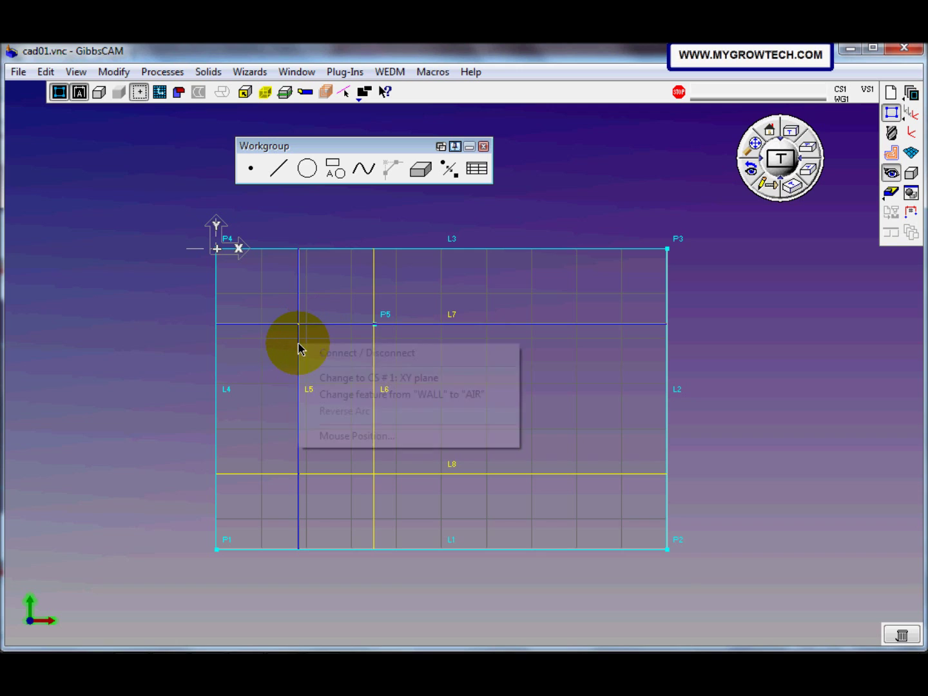
pyautogui.click(347, 354)
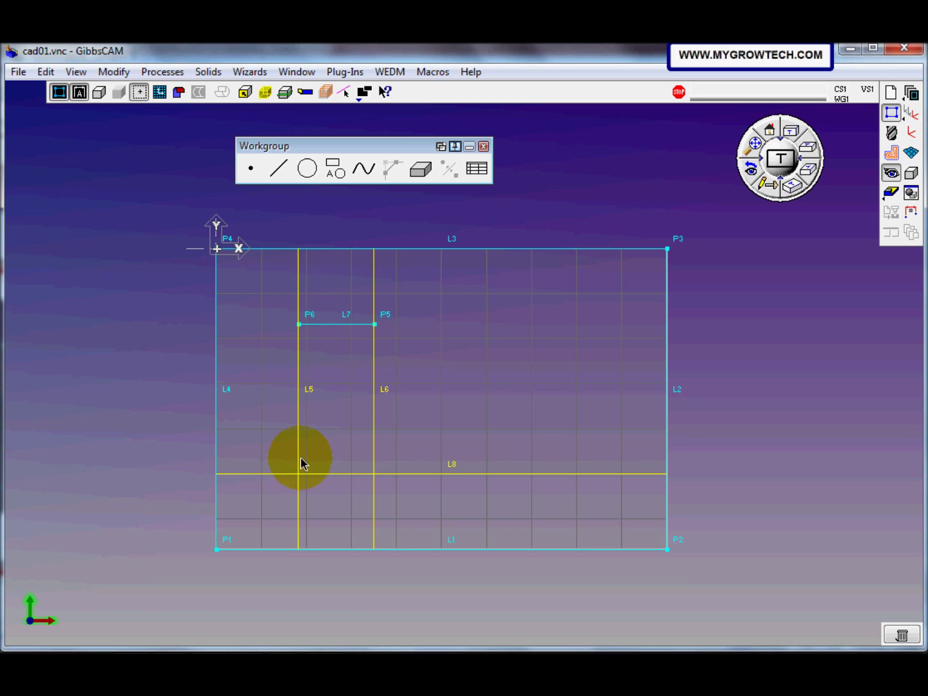
# Connect the horizontal line at Y -75 with the vertical lines at X 27.5 and X 52.5 to close the inner rectangle.
pyautogui.click(298, 459)
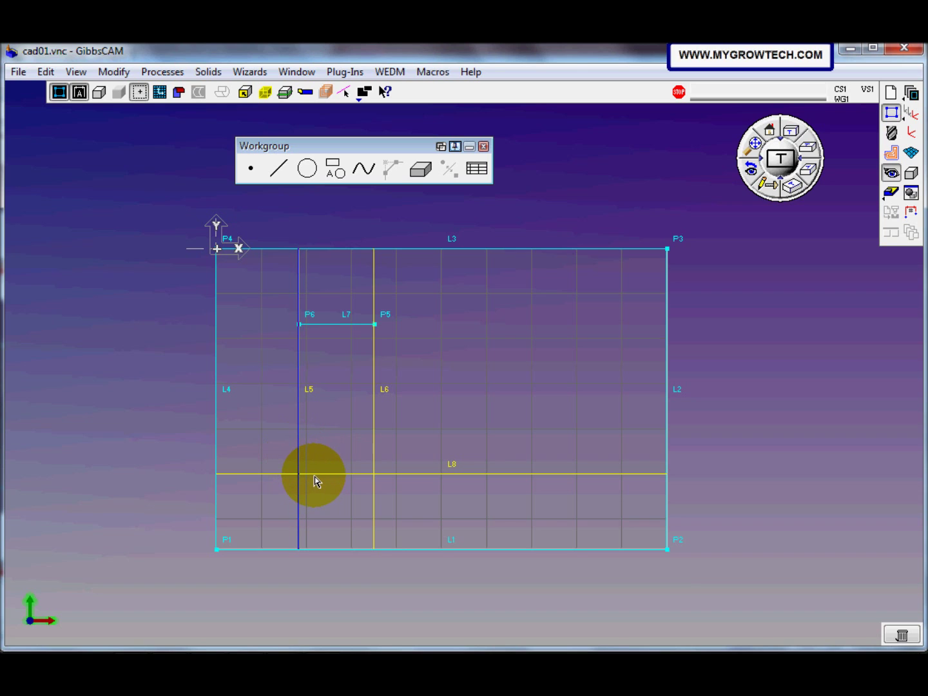
pyautogui.keyDown('shift'); pyautogui.click(314, 476); pyautogui.keyUp('shift')
pyautogui.rightClick(314, 476)
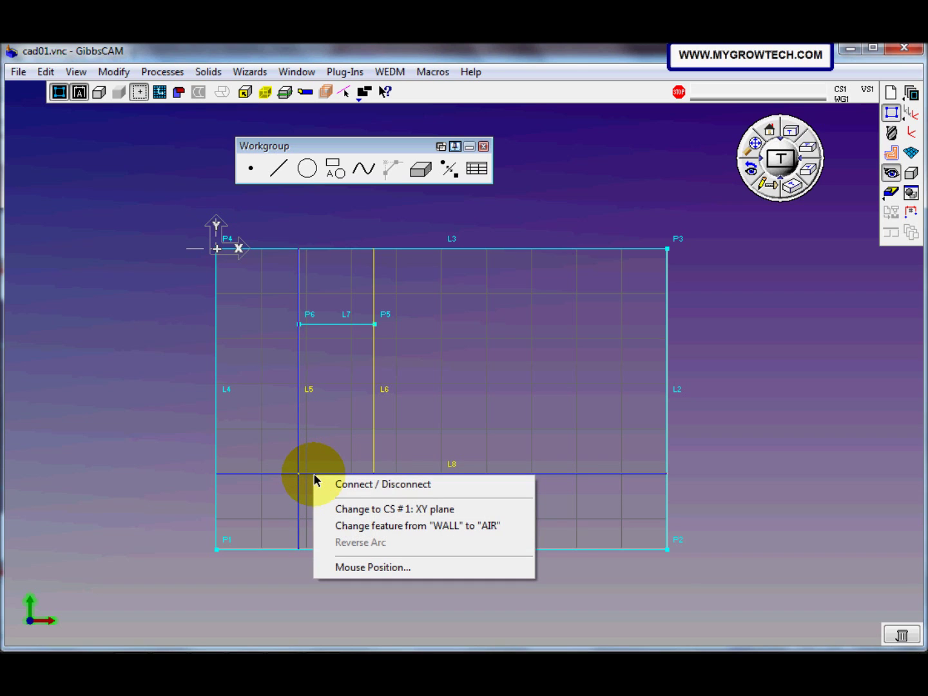
pyautogui.click(353, 485)
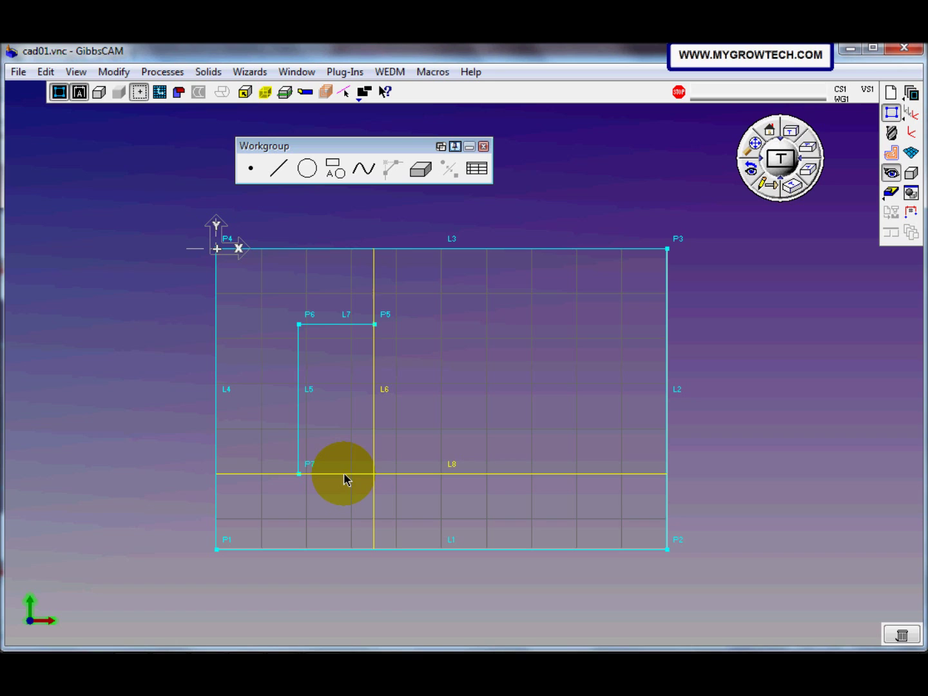
pyautogui.keyDown('shift'); pyautogui.click(374, 451); pyautogui.keyUp('shift')
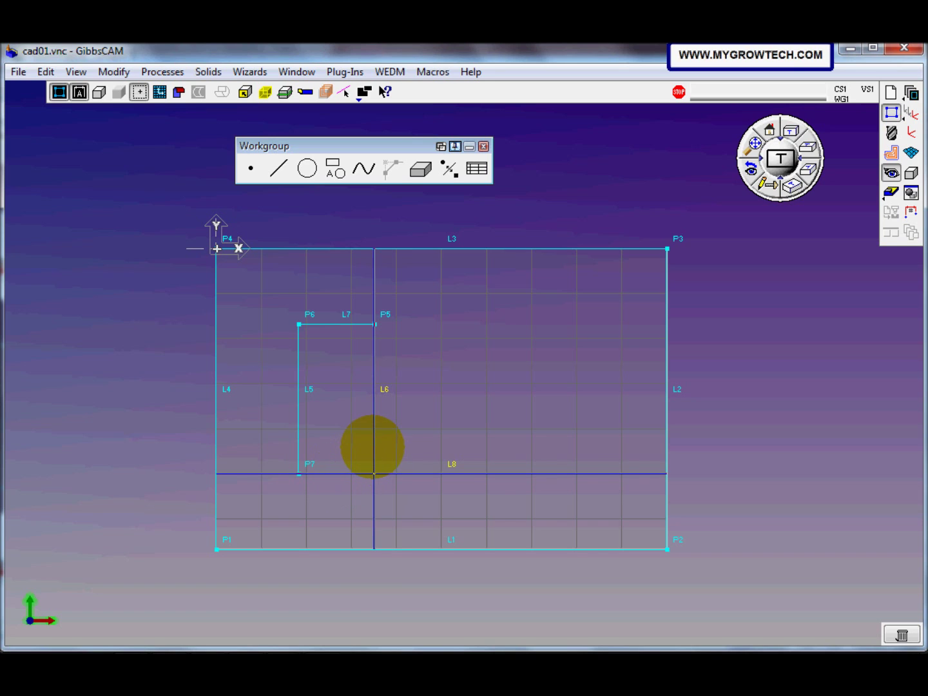
pyautogui.rightClick(374, 452)
pyautogui.click(420, 459)
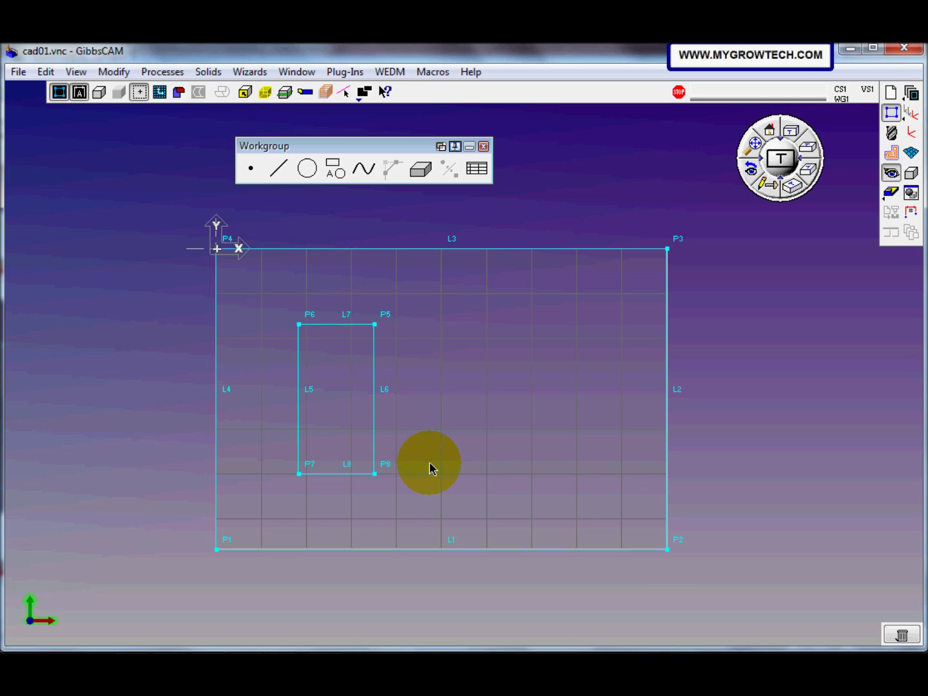
# Fillet the inner rectangle's upper-left corner with a radius of 12.5.
pyautogui.click(298, 326)
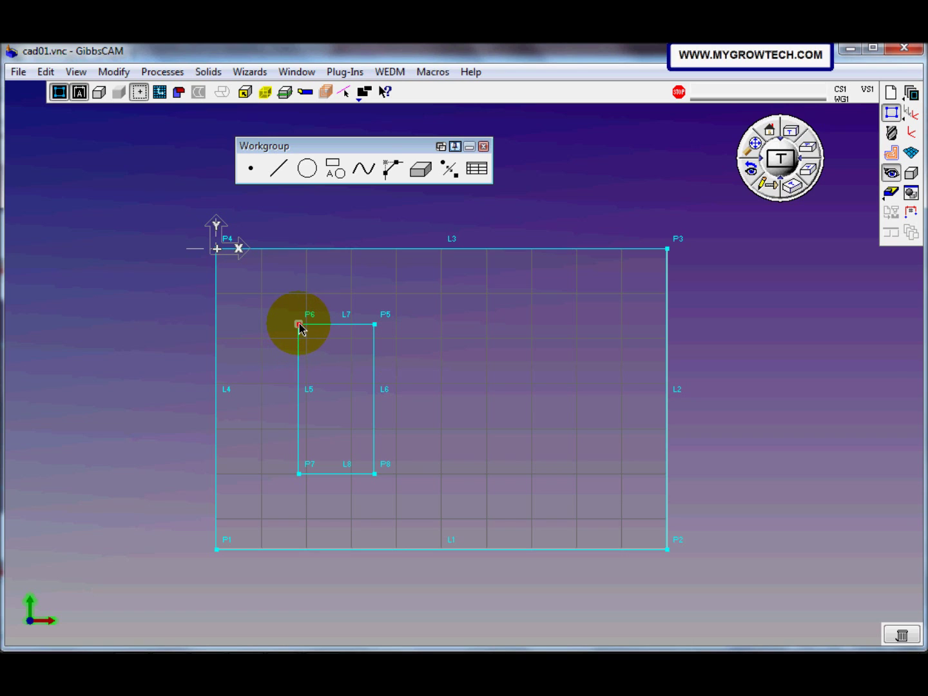
pyautogui.click(392, 170)
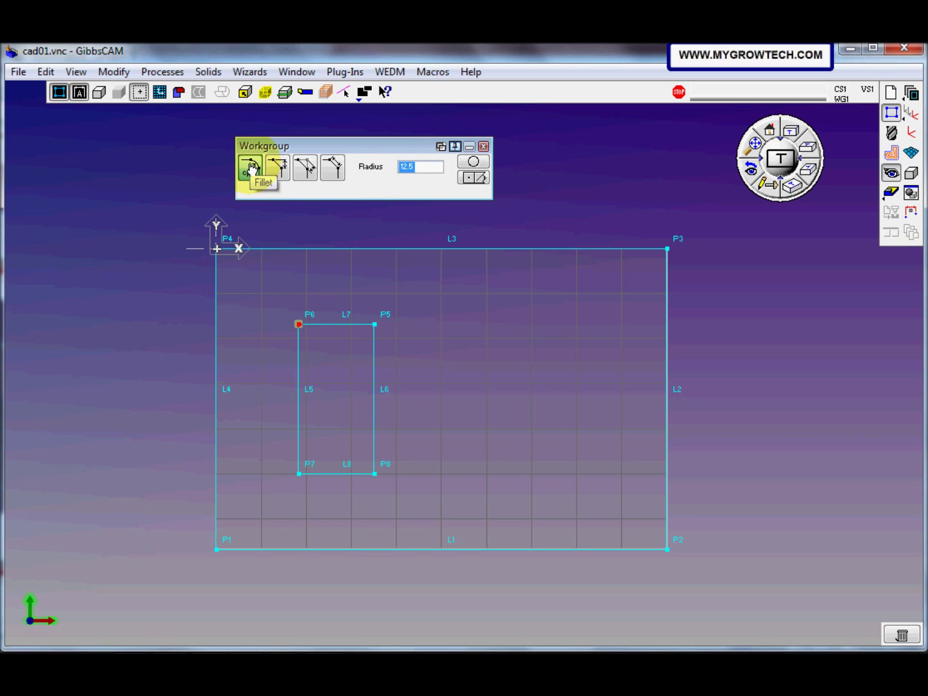
pyautogui.click(426, 167)
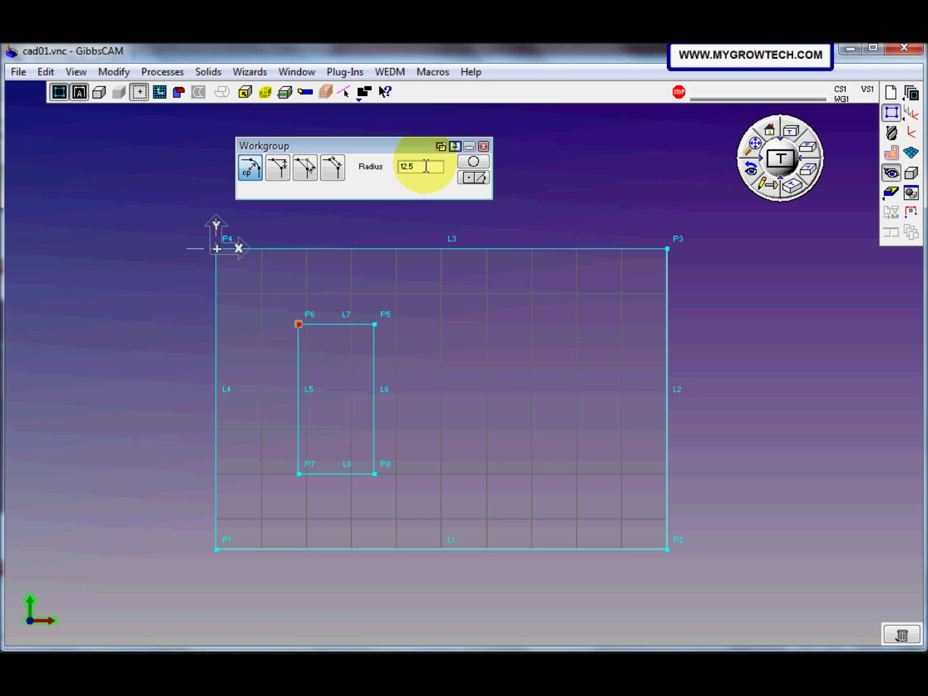
pyautogui.click(474, 163)
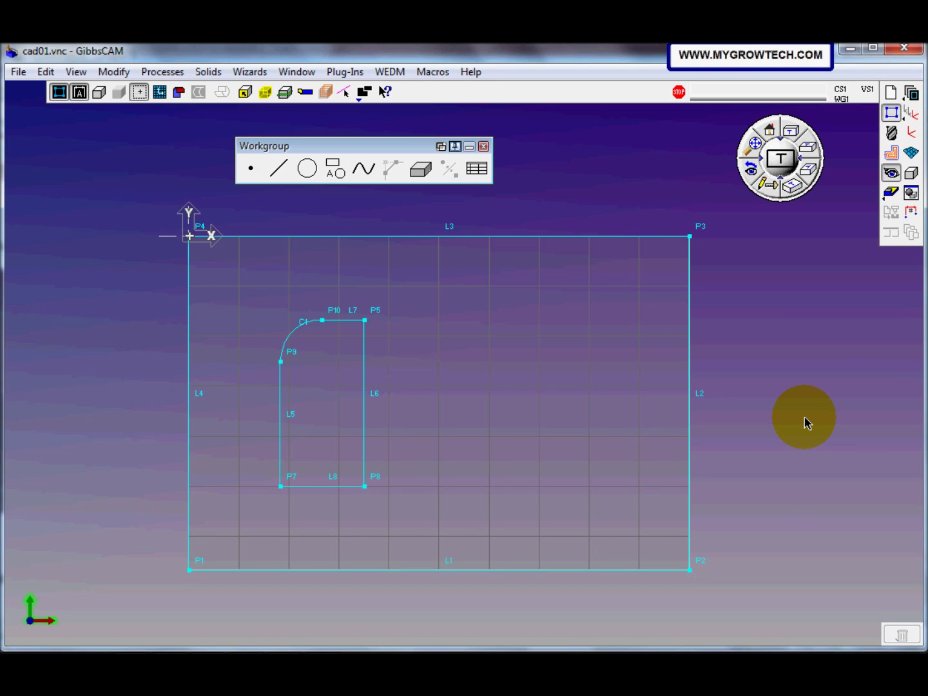
# Create three vertical construction lines across the part at X 63.5, X 76.5 and X 125.
pyautogui.click(279, 170)
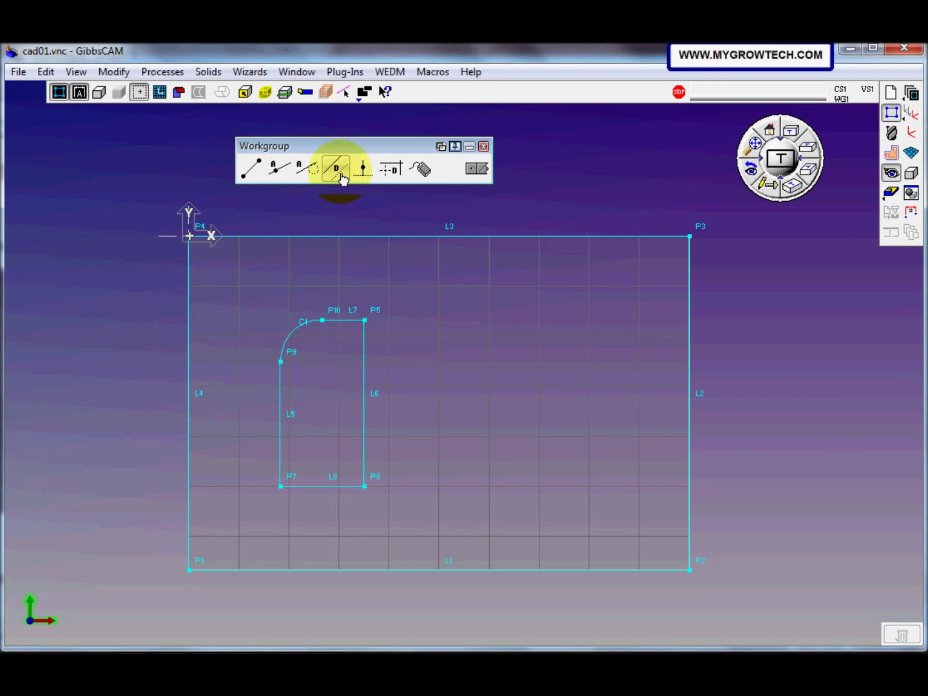
pyautogui.click(391, 171)
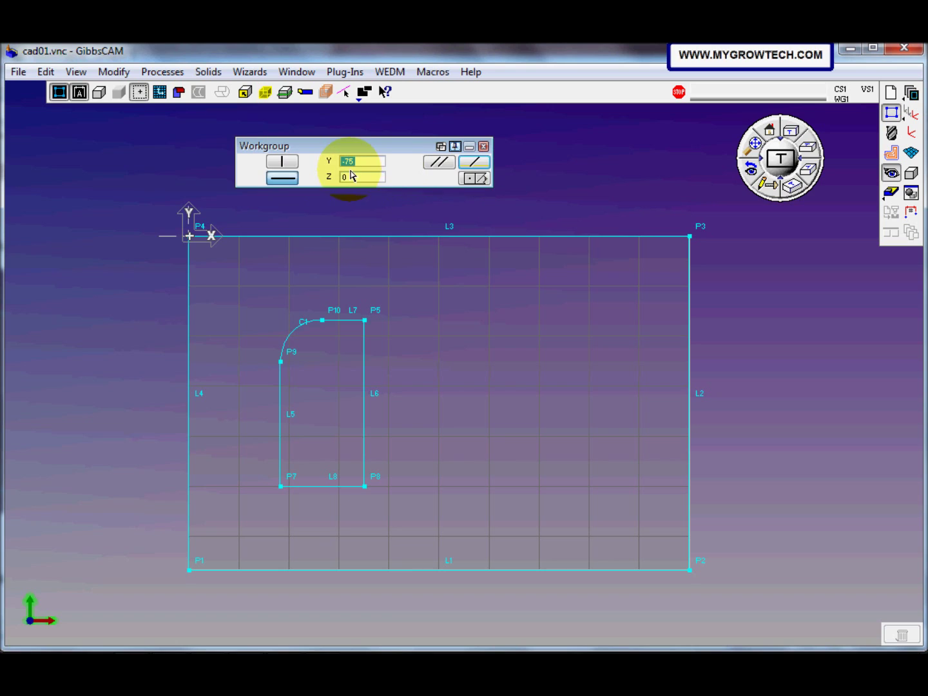
pyautogui.click(282, 162)
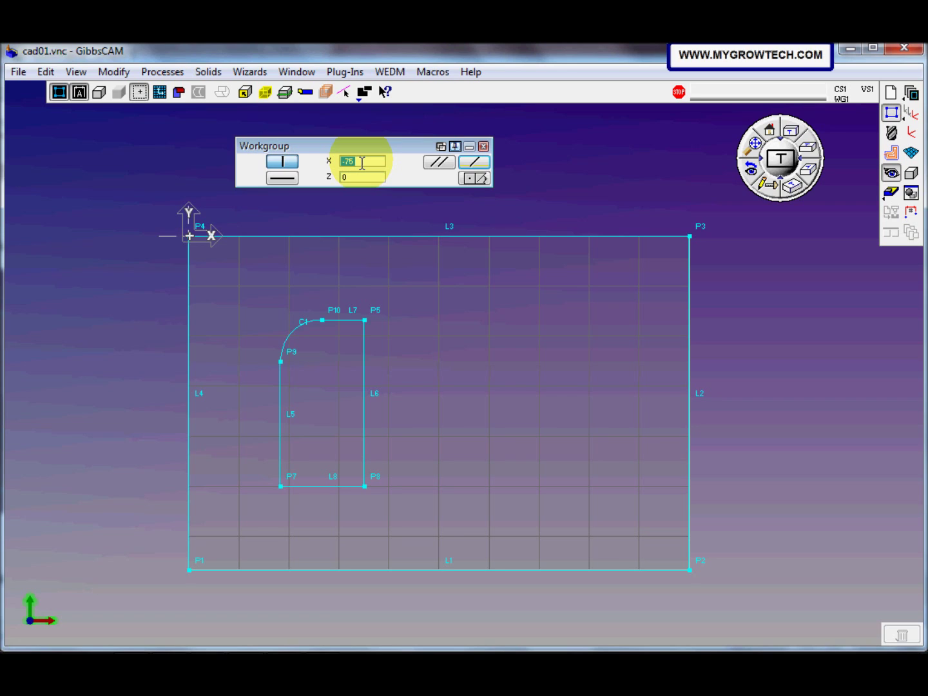
pyautogui.write('63.5')
pyautogui.click(438, 164)
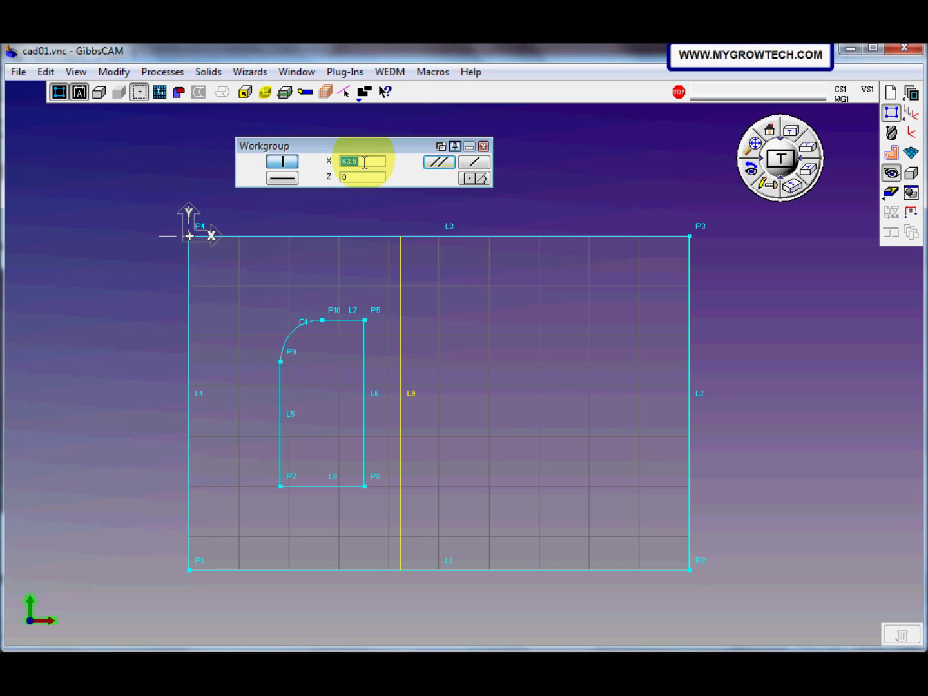
pyautogui.write('76.5')
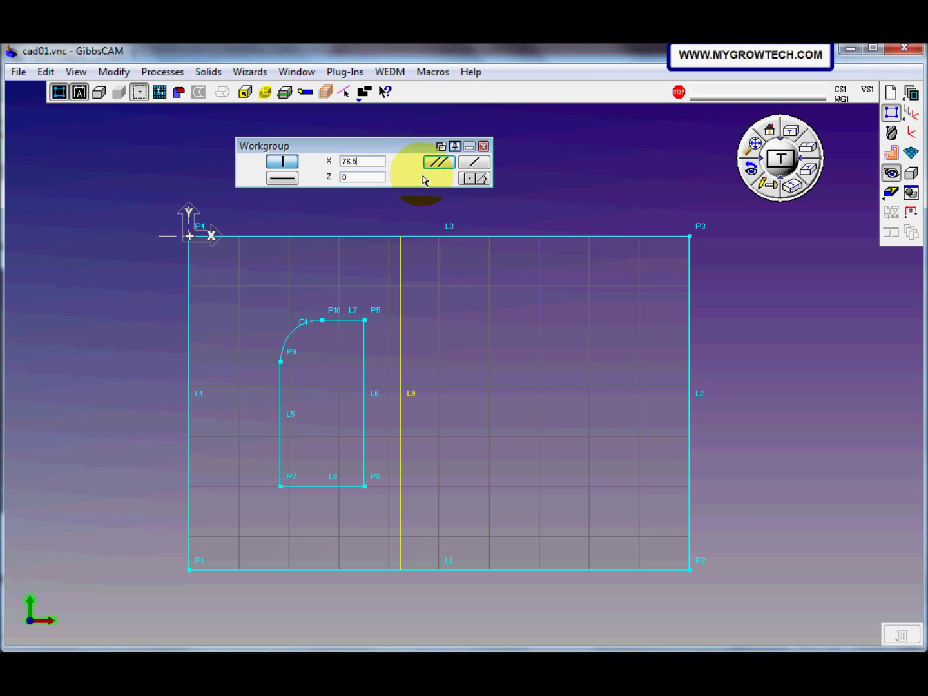
pyautogui.click(438, 162)
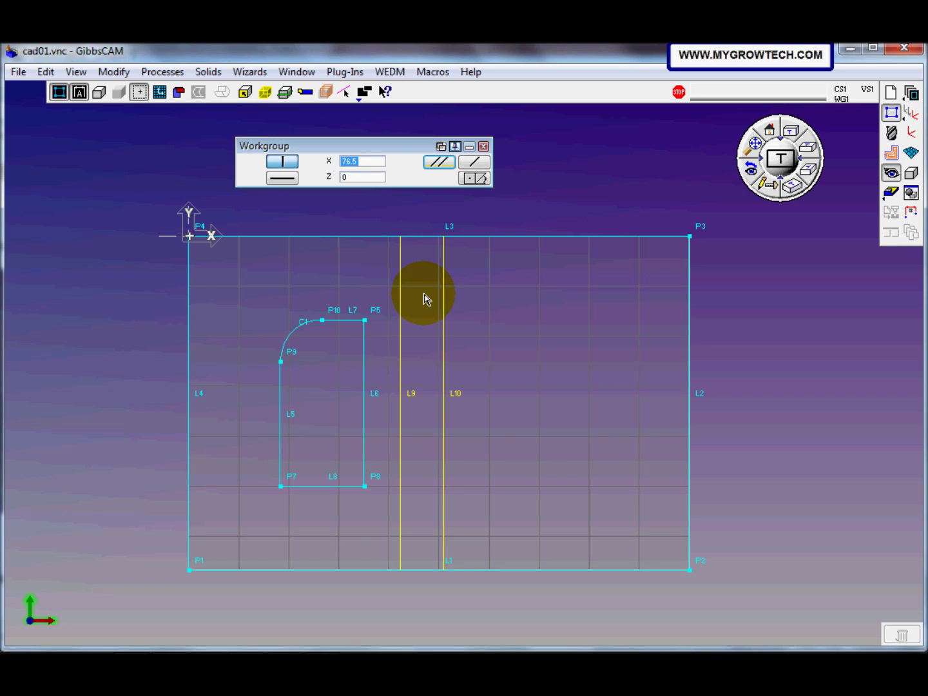
pyautogui.write('125')
pyautogui.click(440, 164)
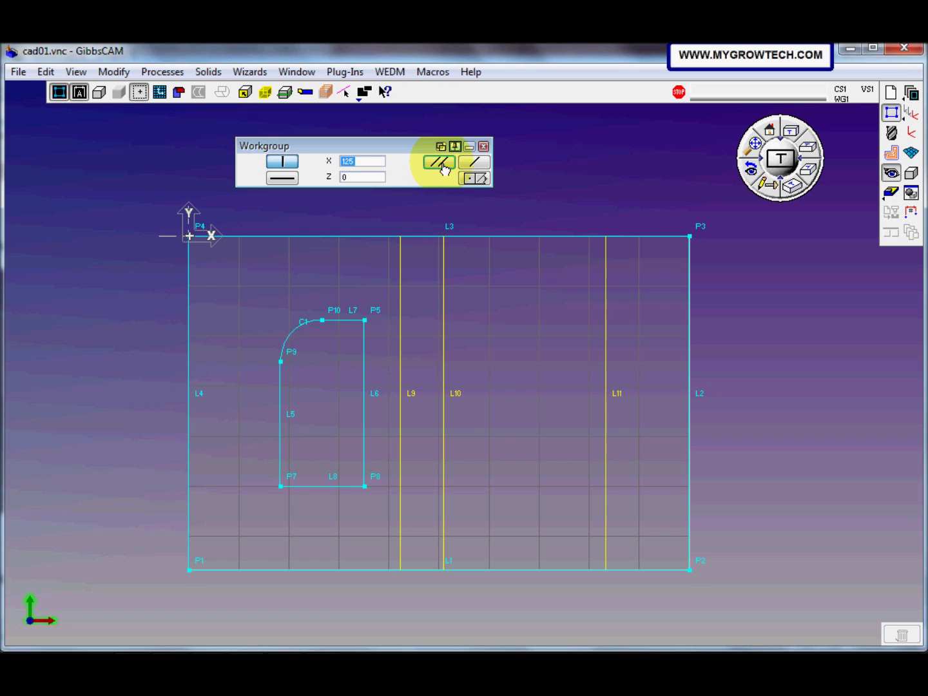
# Create two horizontal construction lines at Y -6 and Y -20 and finish the line command.
pyautogui.click(282, 178)
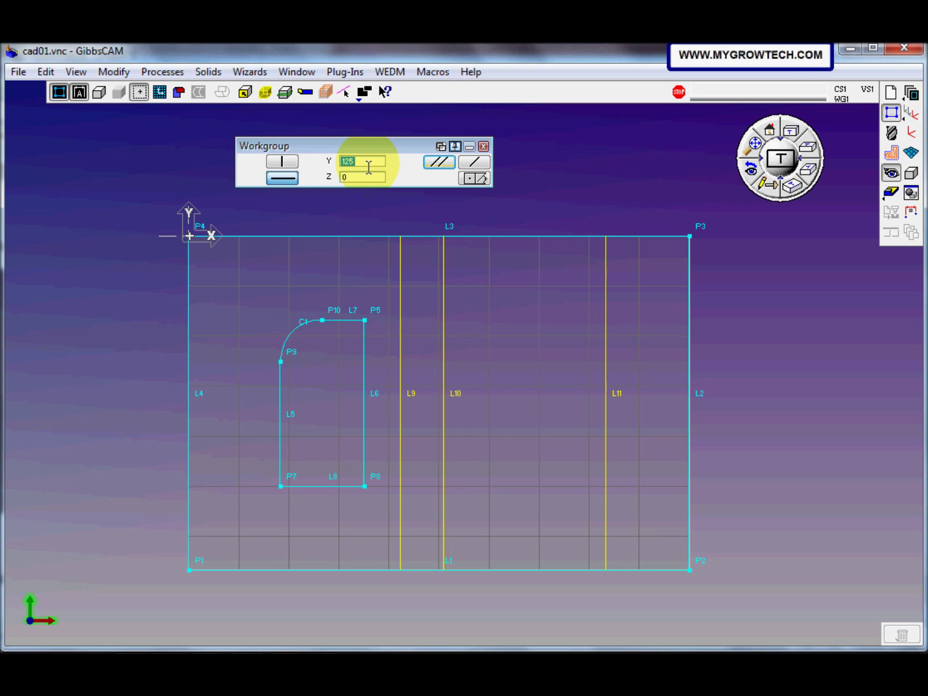
pyautogui.write('-6')
pyautogui.click(442, 165)
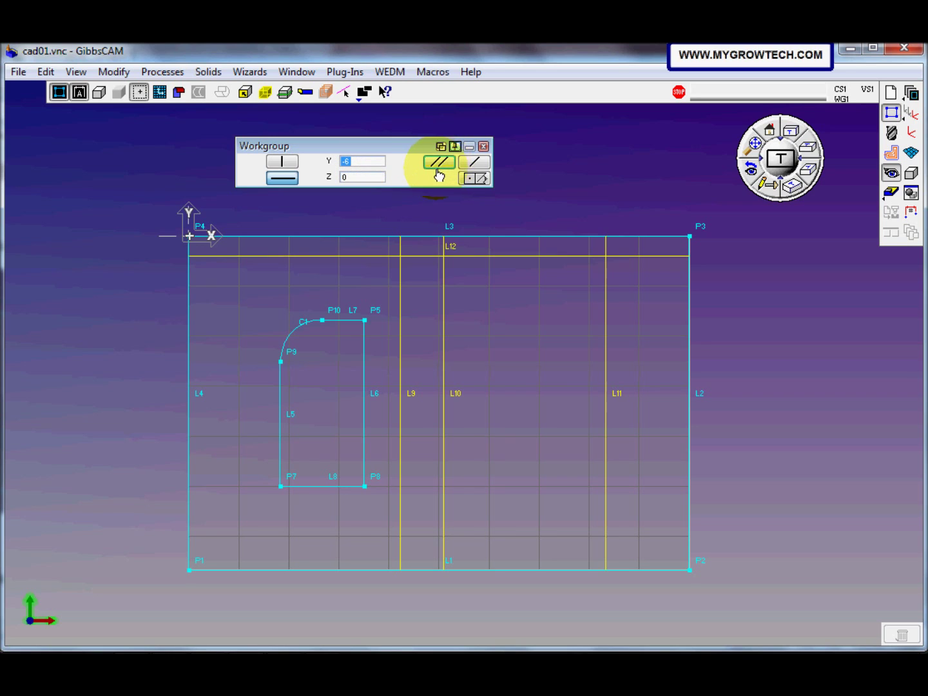
pyautogui.write('-20')
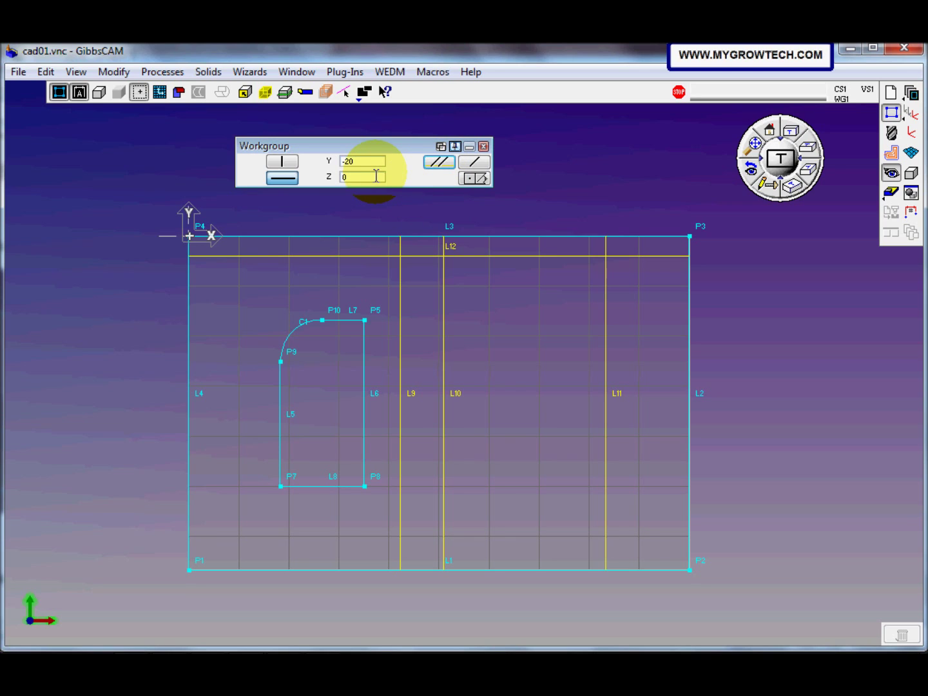
pyautogui.click(440, 166)
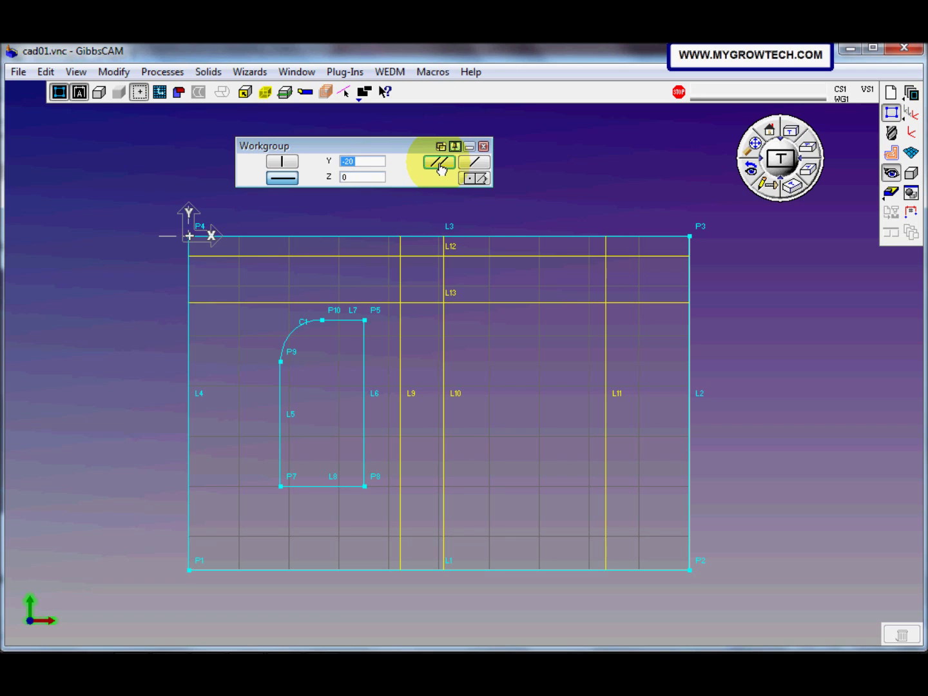
pyautogui.click(474, 181)
pyautogui.click(473, 180)
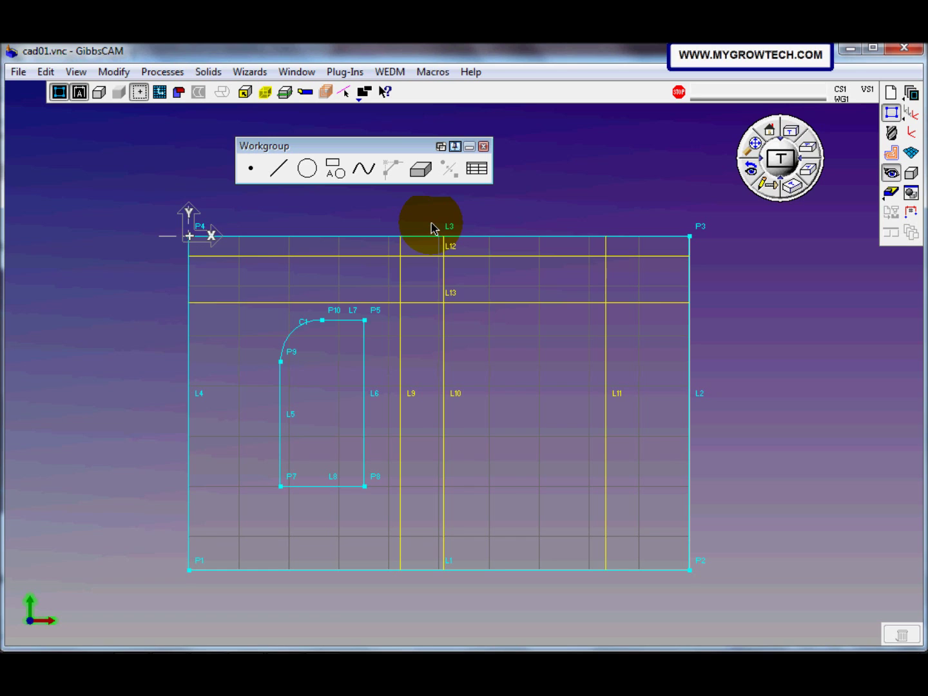
# Try to create a construction line through the point X 63.5, Y 13.5 at an angle of 30 degrees.
pyautogui.click(279, 168)
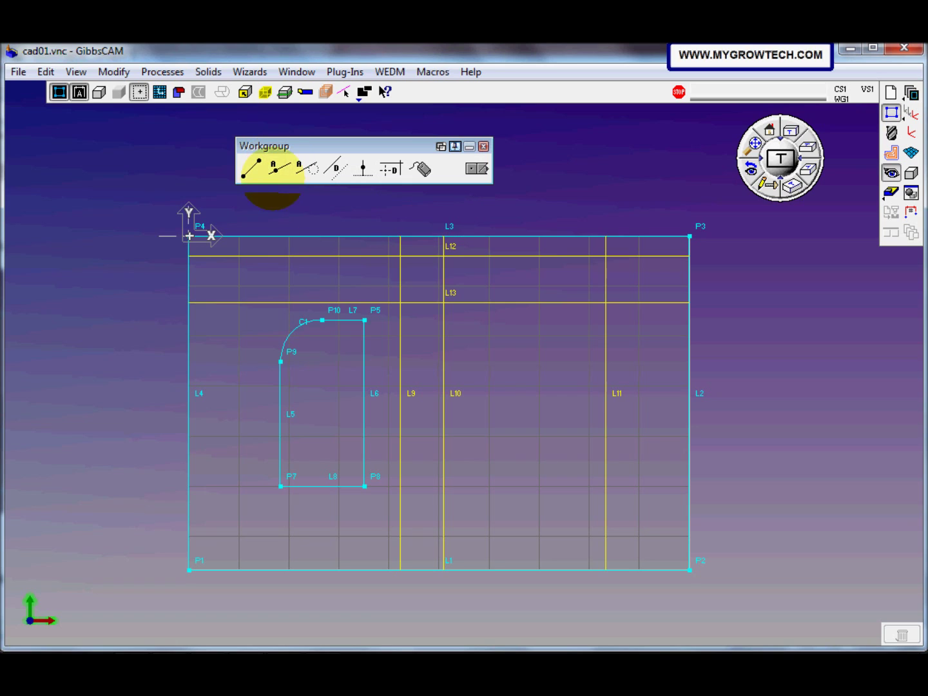
pyautogui.click(278, 170)
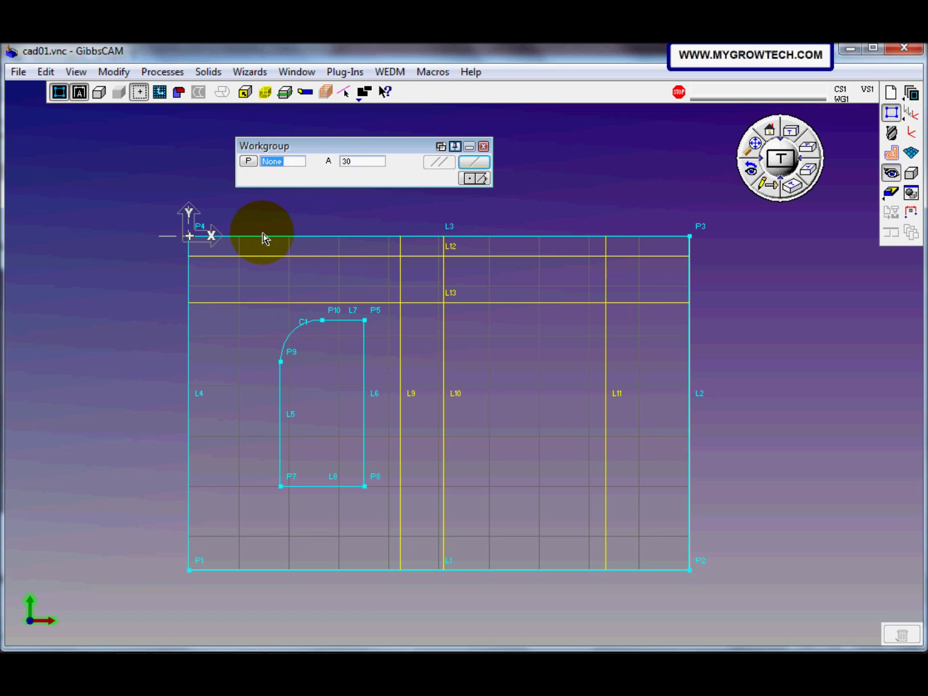
pyautogui.click(248, 160)
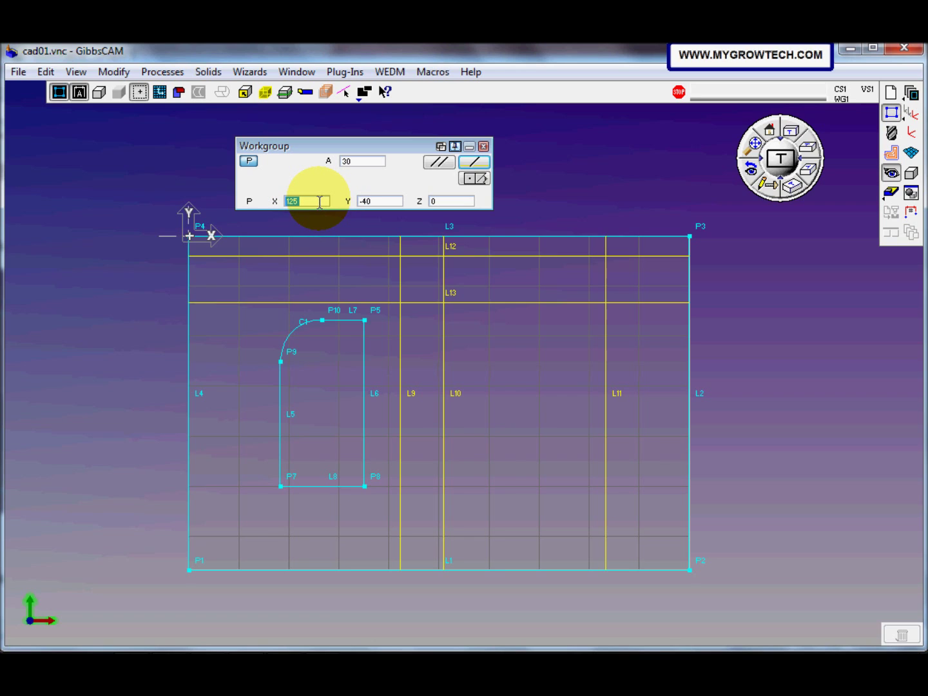
pyautogui.write('63.5')
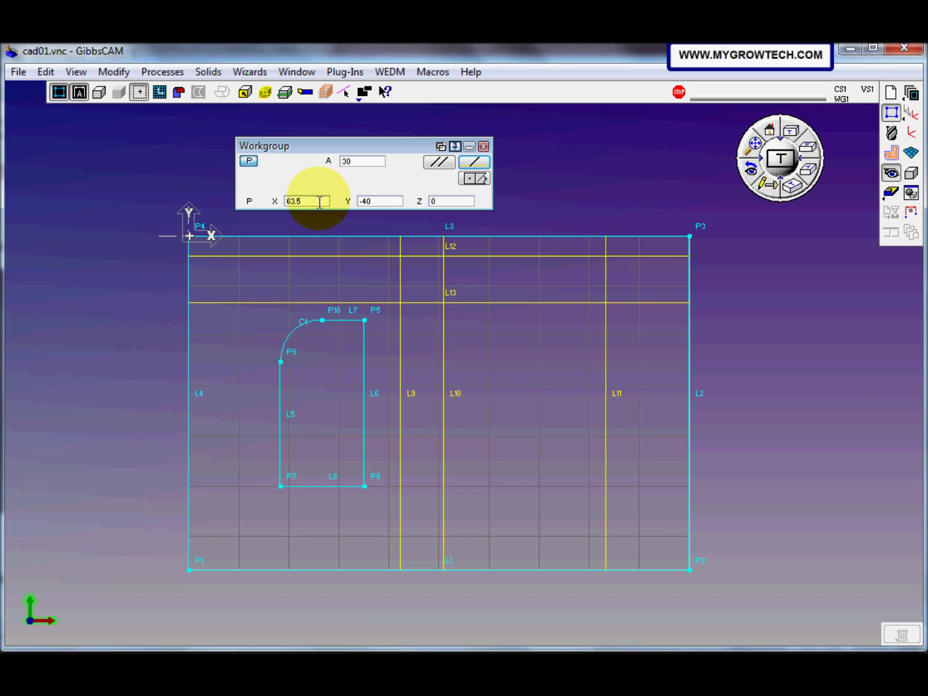
pyautogui.doubleClick(373, 201)
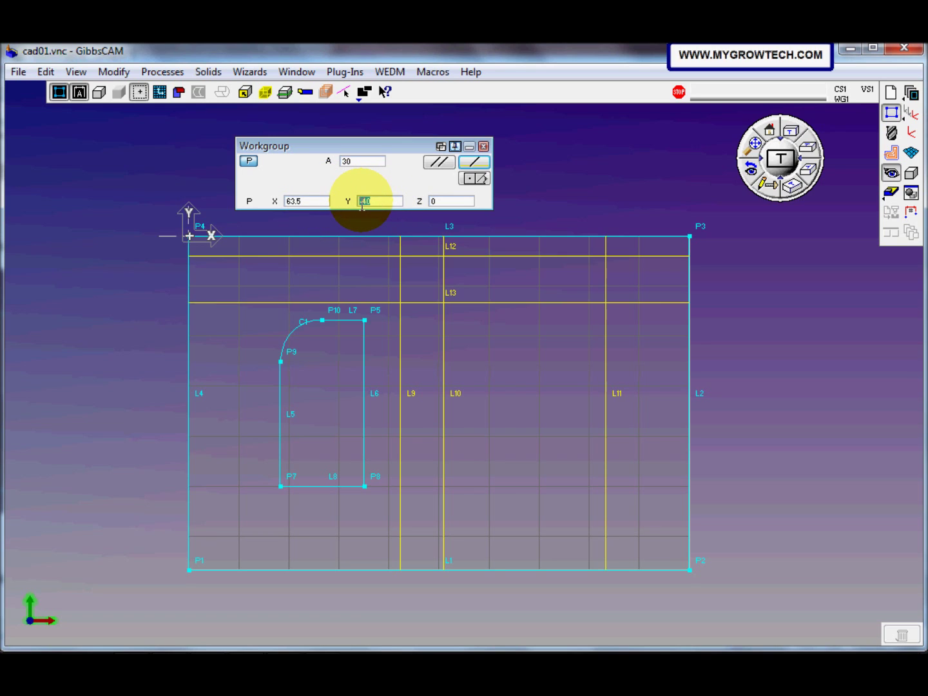
pyautogui.write('13.5')
pyautogui.click(364, 162)
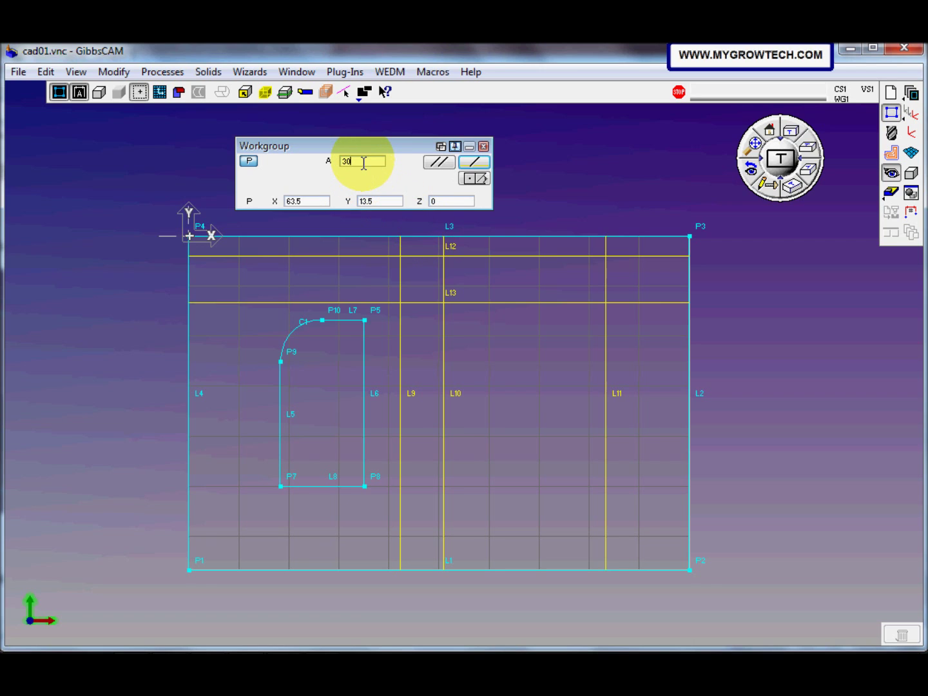
pyautogui.click(475, 165)
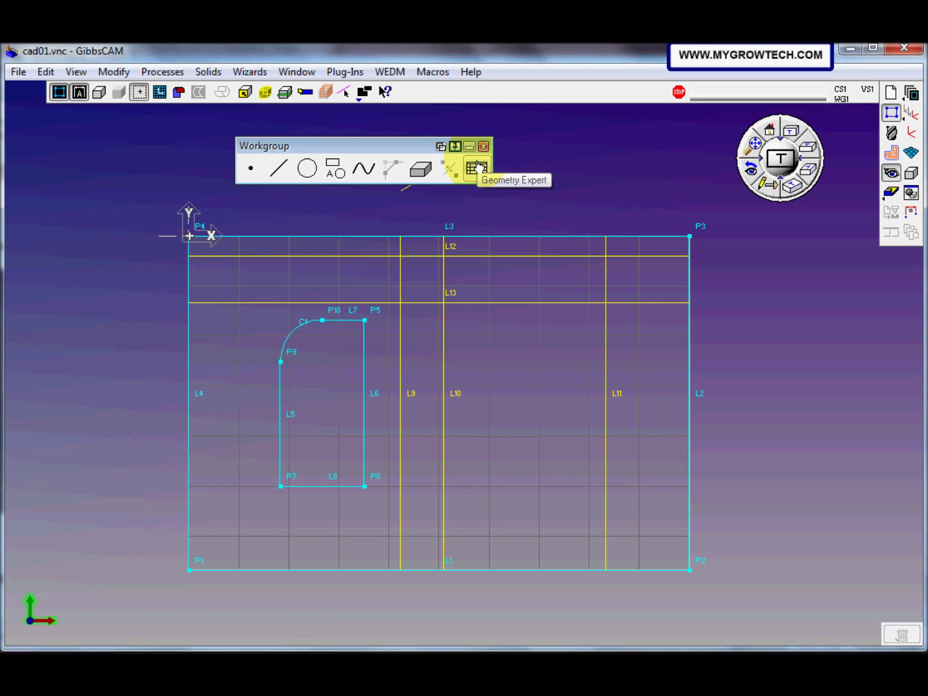
# Undo the misplaced 30-degree line above the part's upper edge.
pyautogui.moveTo(384, 146); pyautogui.dragTo(236, 143)
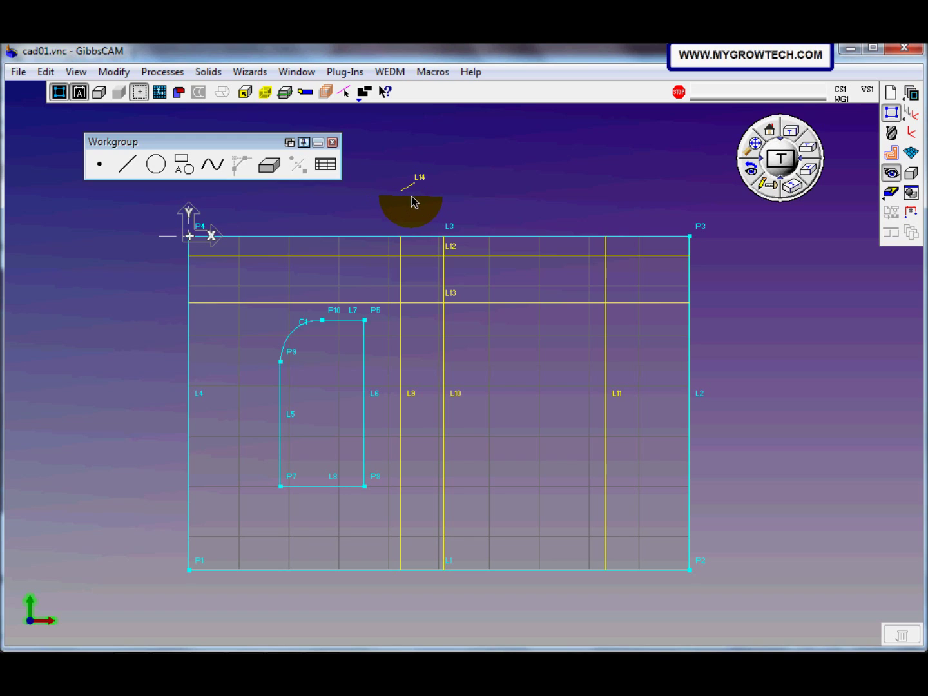
pyautogui.click(46, 71)
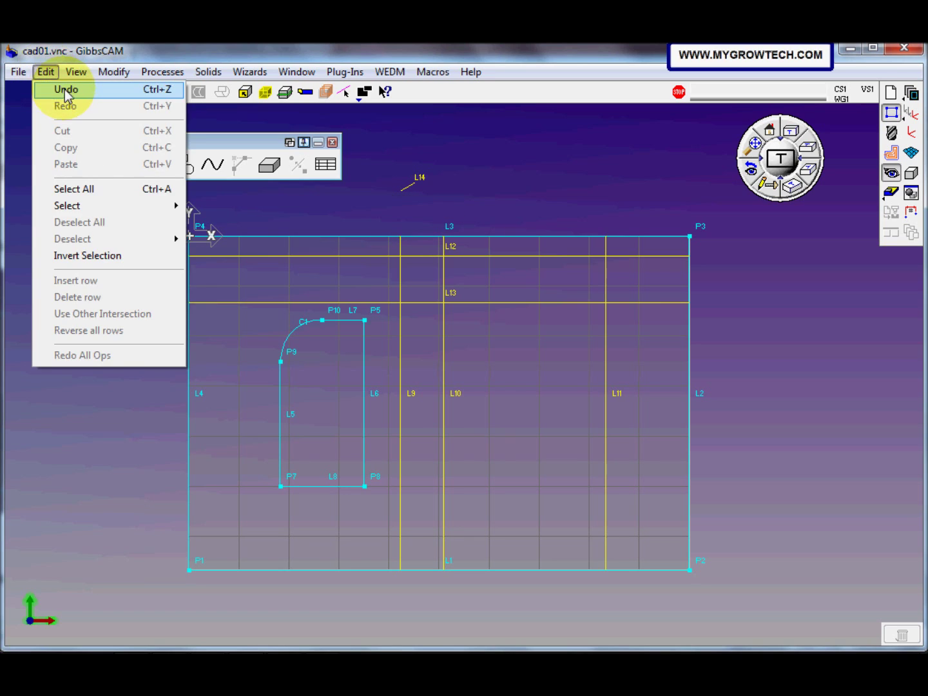
pyautogui.click(65, 90)
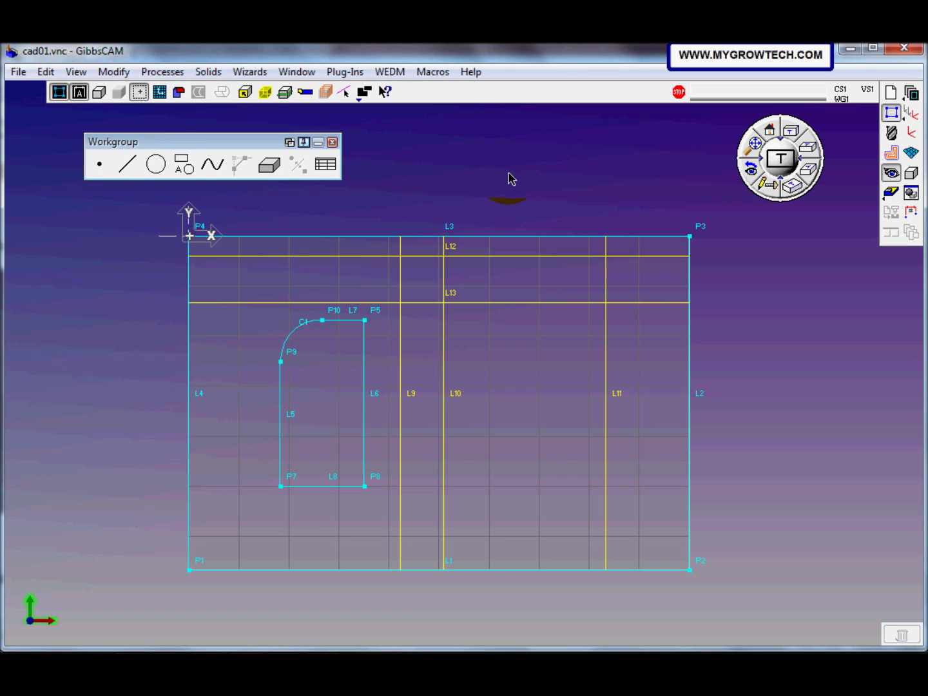
# Create a construction line through the point X 63.5, Y -13.5 at an angle of 30 degrees.
pyautogui.moveTo(214, 143); pyautogui.dragTo(264, 143)
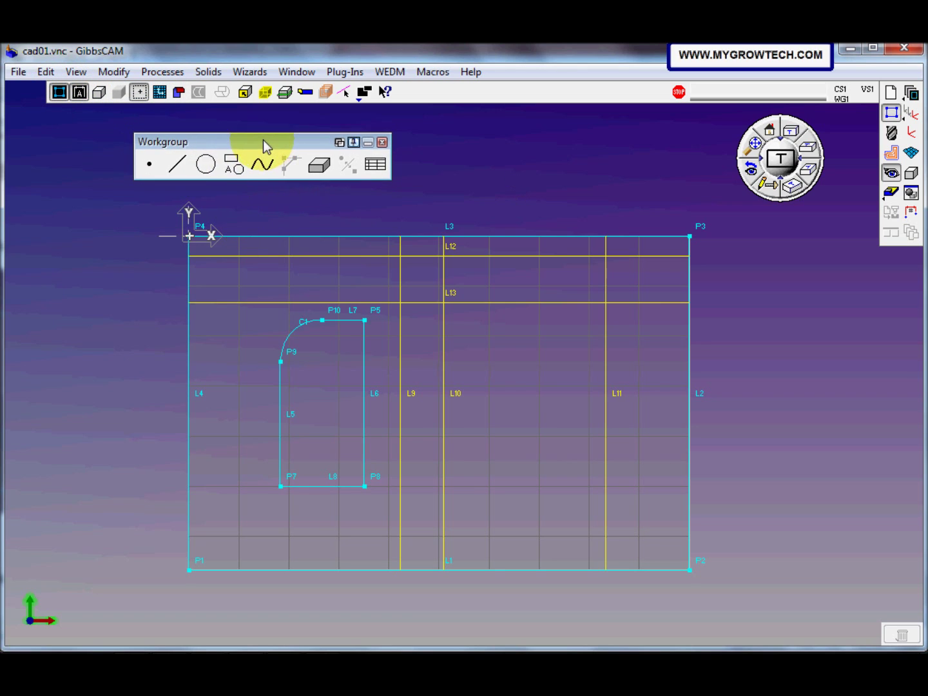
pyautogui.click(182, 169)
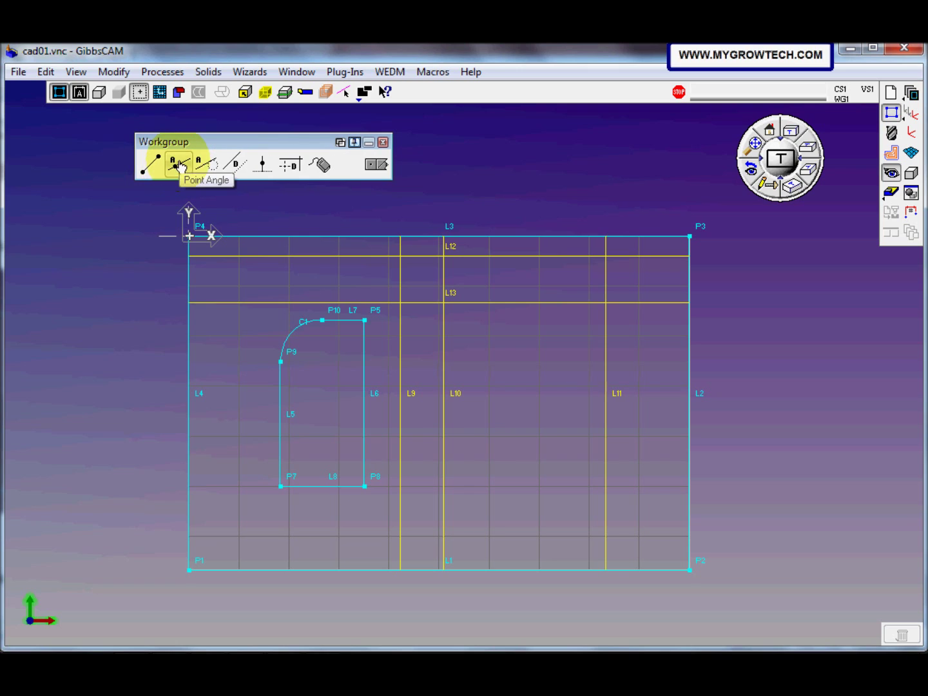
pyautogui.click(178, 166)
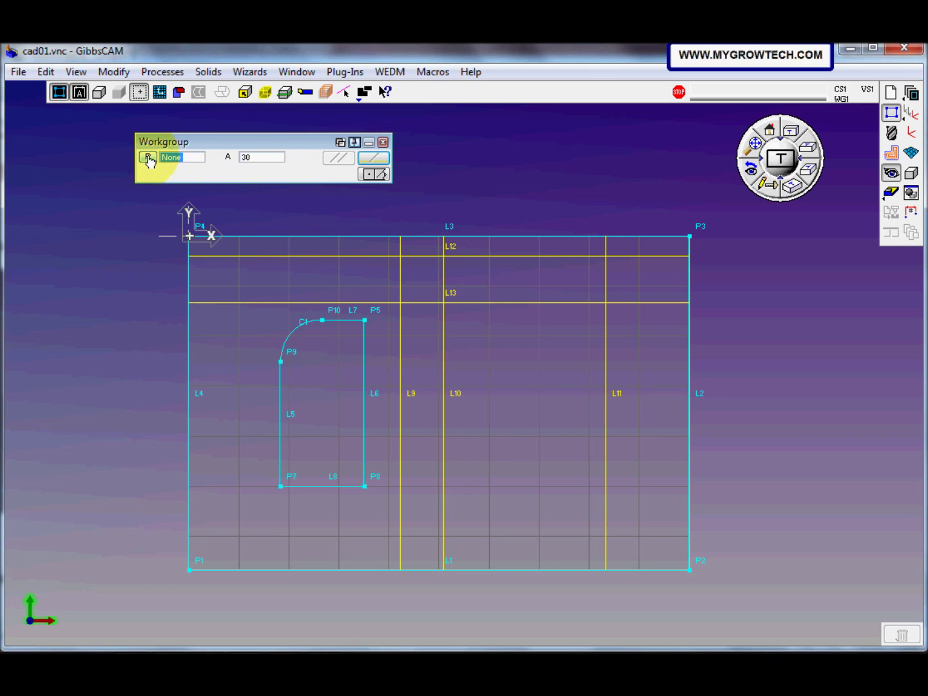
pyautogui.click(148, 157)
pyautogui.click(277, 196)
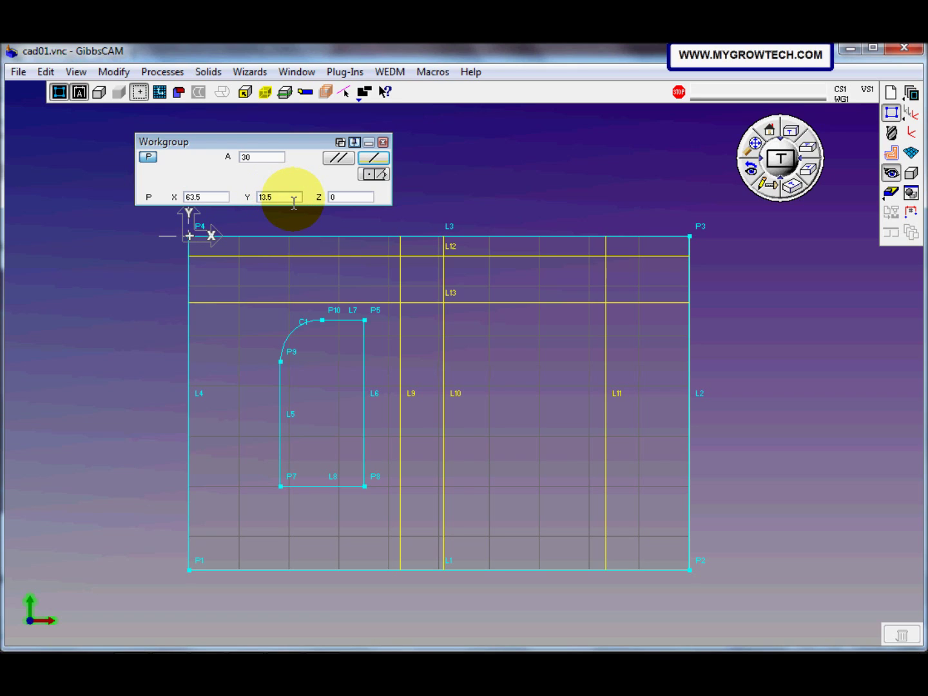
pyautogui.press('Left')
pyautogui.press('Left')
pyautogui.press('Left')
pyautogui.write('-')
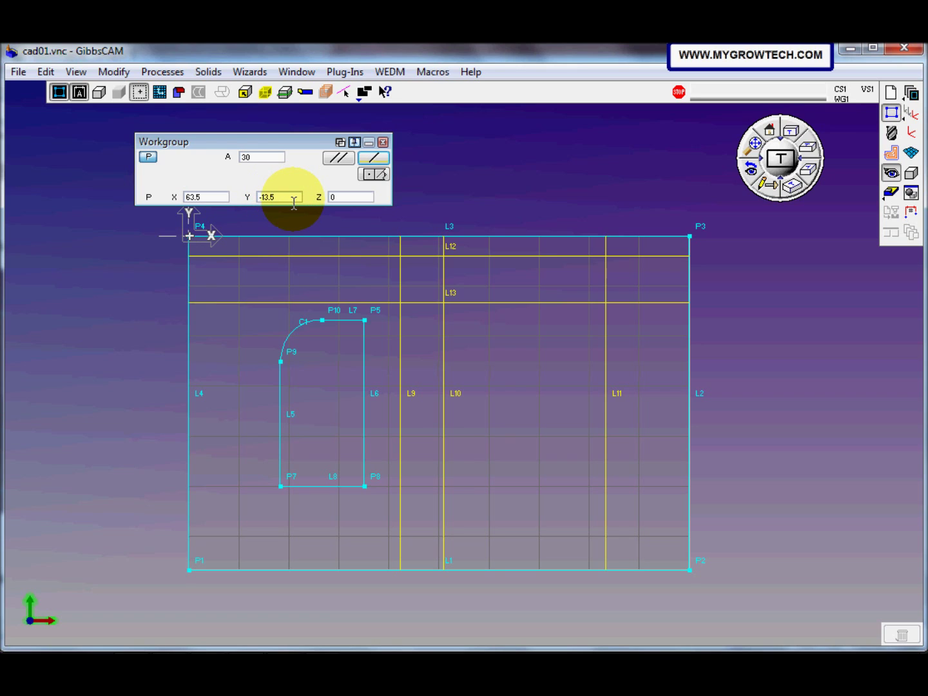
pyautogui.click(377, 161)
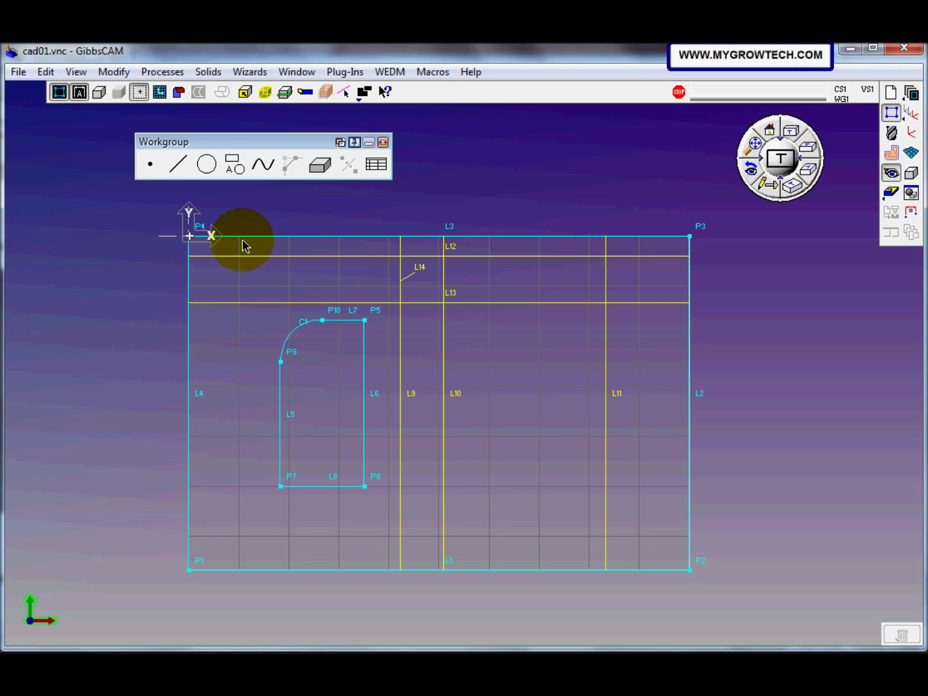
# Create a construction circle centred at X 70, Y -65 that passes through the point X 76.5, Y -65.
pyautogui.click(206, 166)
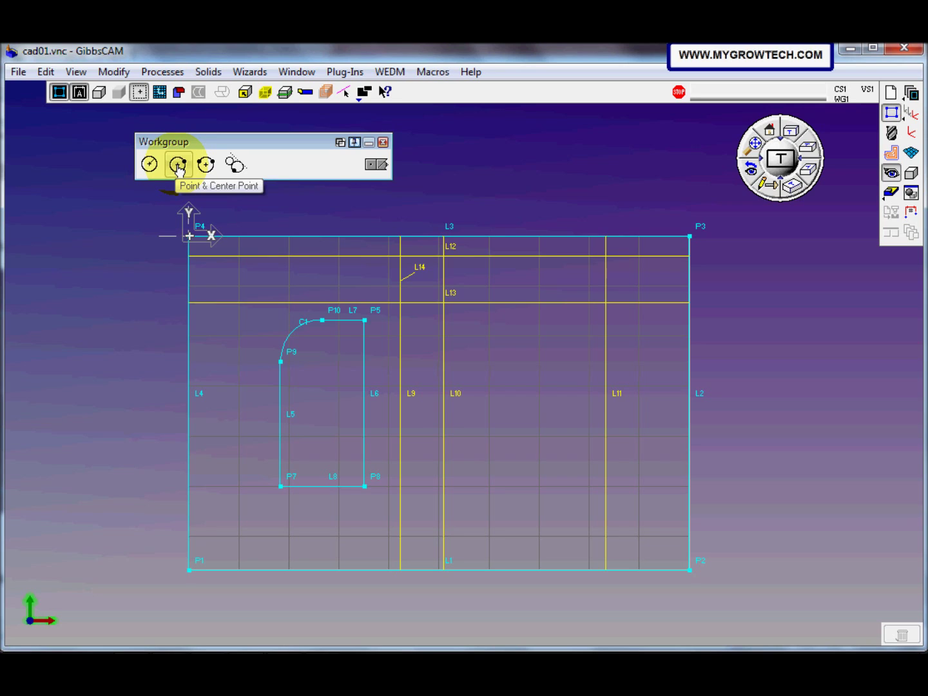
pyautogui.click(178, 166)
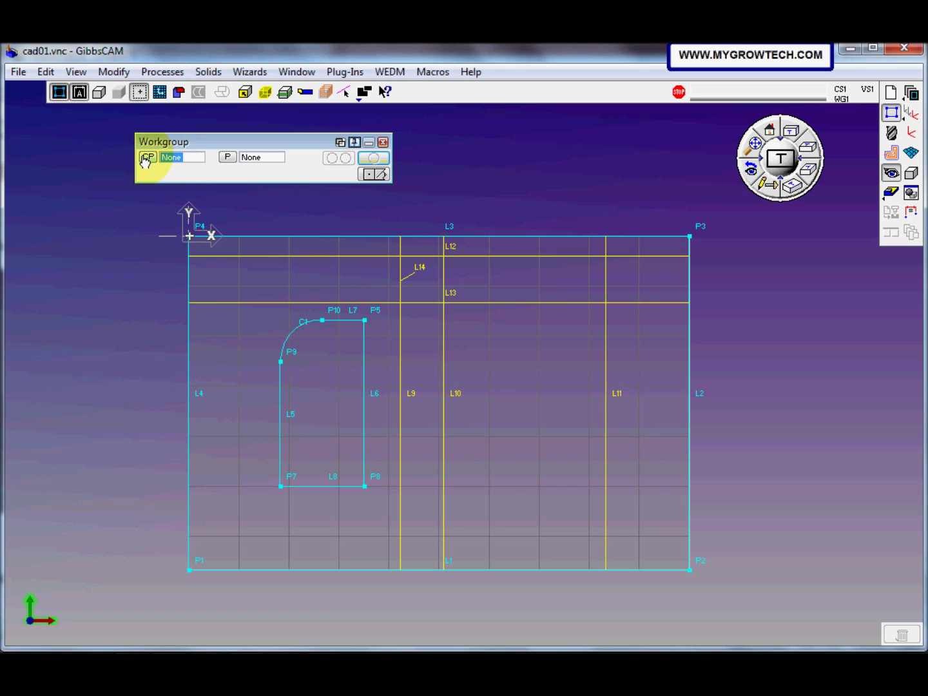
pyautogui.click(149, 157)
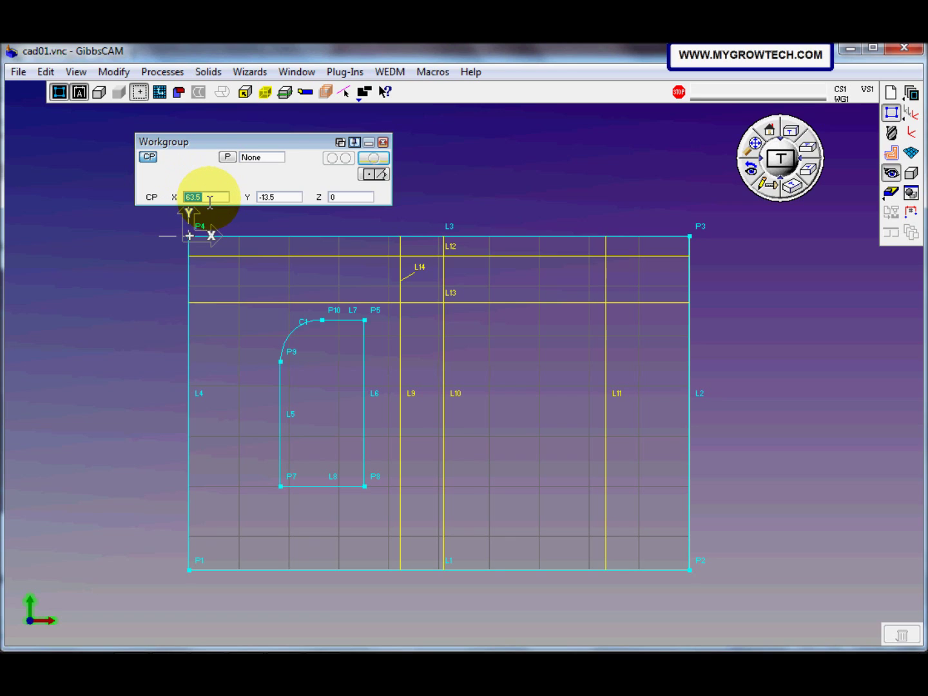
pyautogui.write('70')
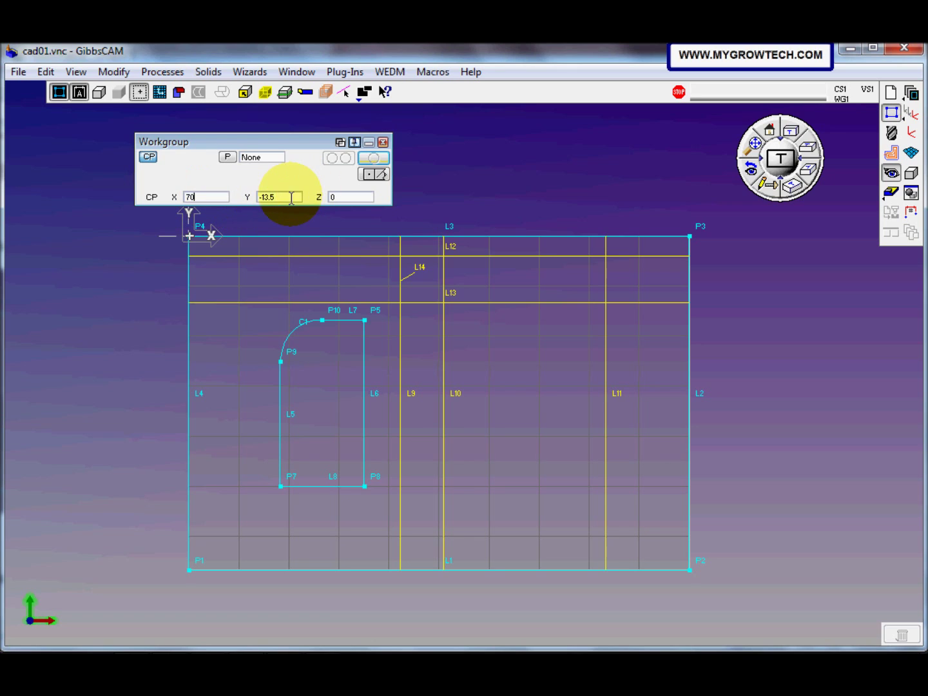
pyautogui.moveTo(291, 199); pyautogui.dragTo(195, 197)
pyautogui.write('-65')
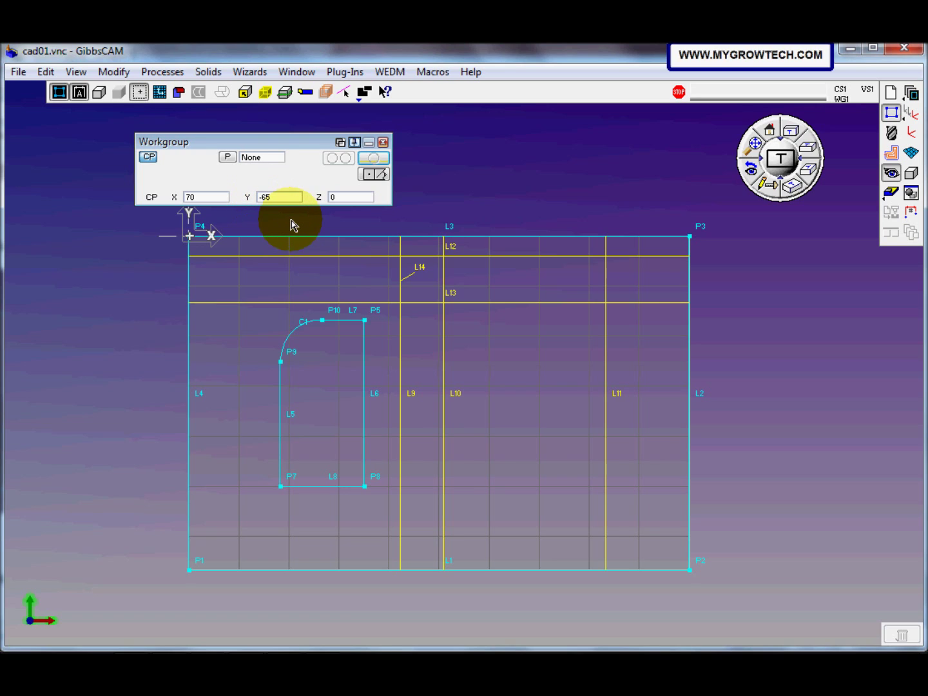
pyautogui.click(228, 158)
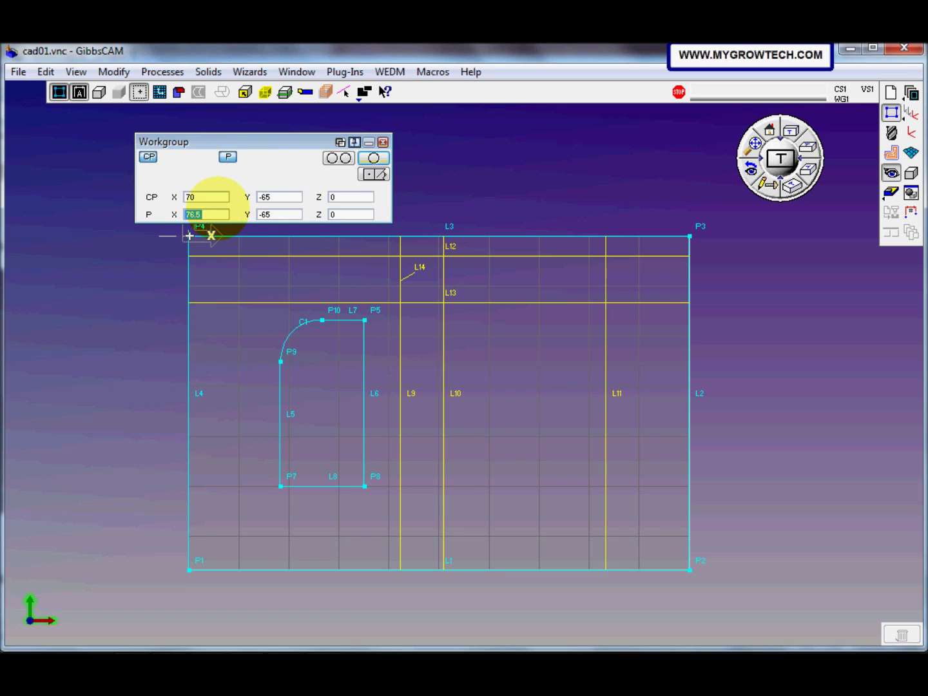
pyautogui.click(211, 215)
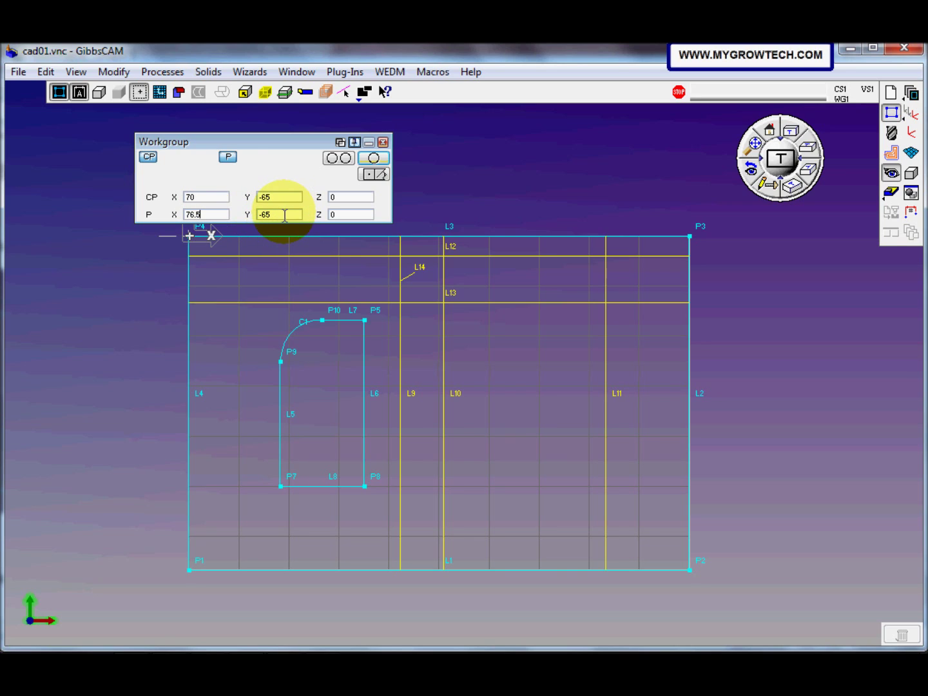
pyautogui.click(374, 161)
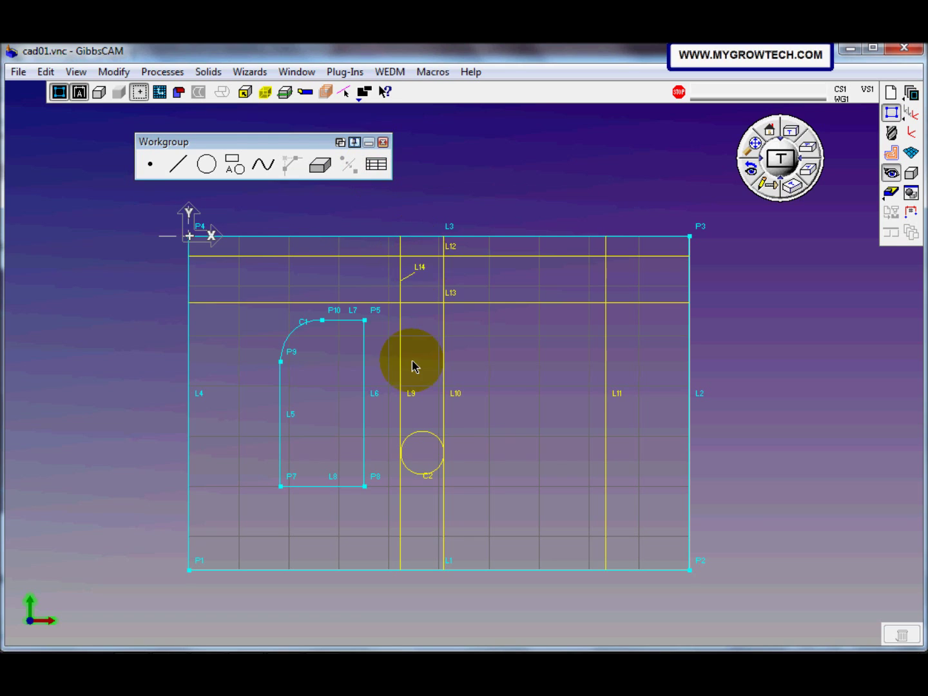
# Connect the 30-degree line to the vertical line at X 63.5 and to the horizontal line at Y -6.
pyautogui.scroll(1, 426, 341)
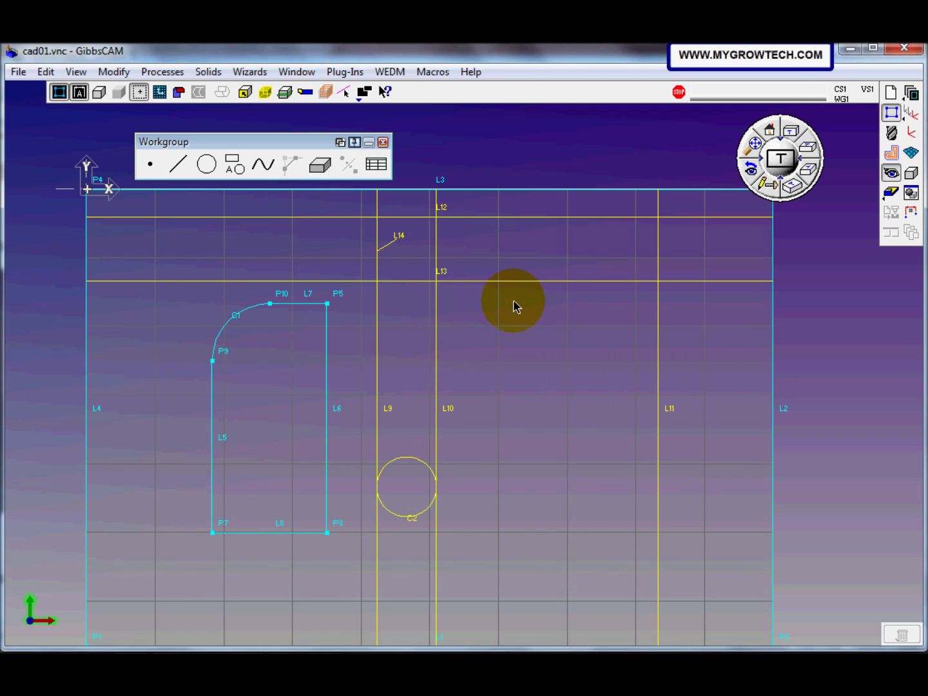
pyautogui.scroll(-1, 515, 304)
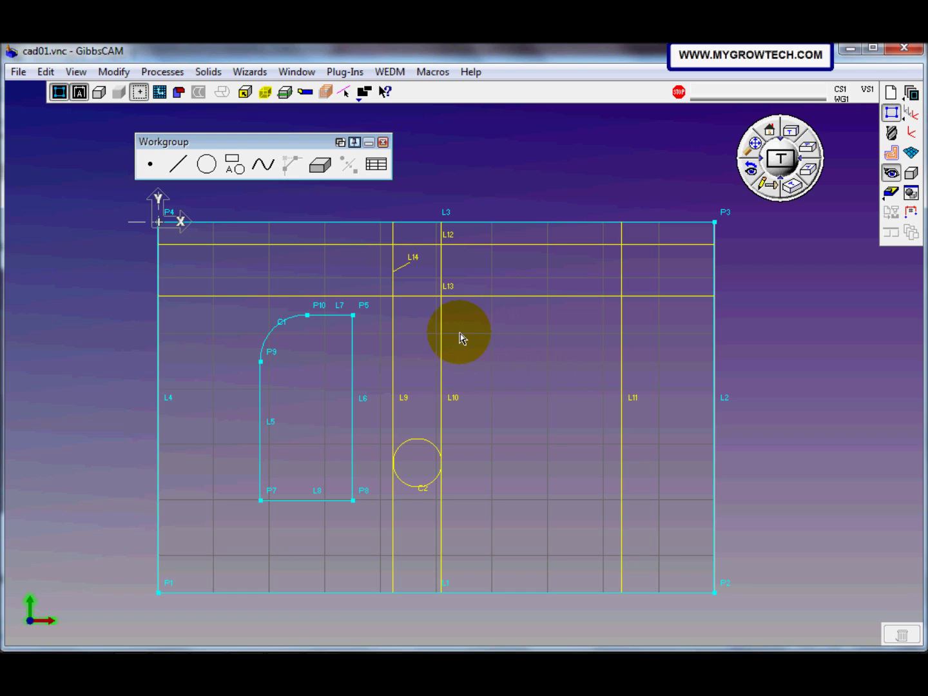
pyautogui.click(394, 287)
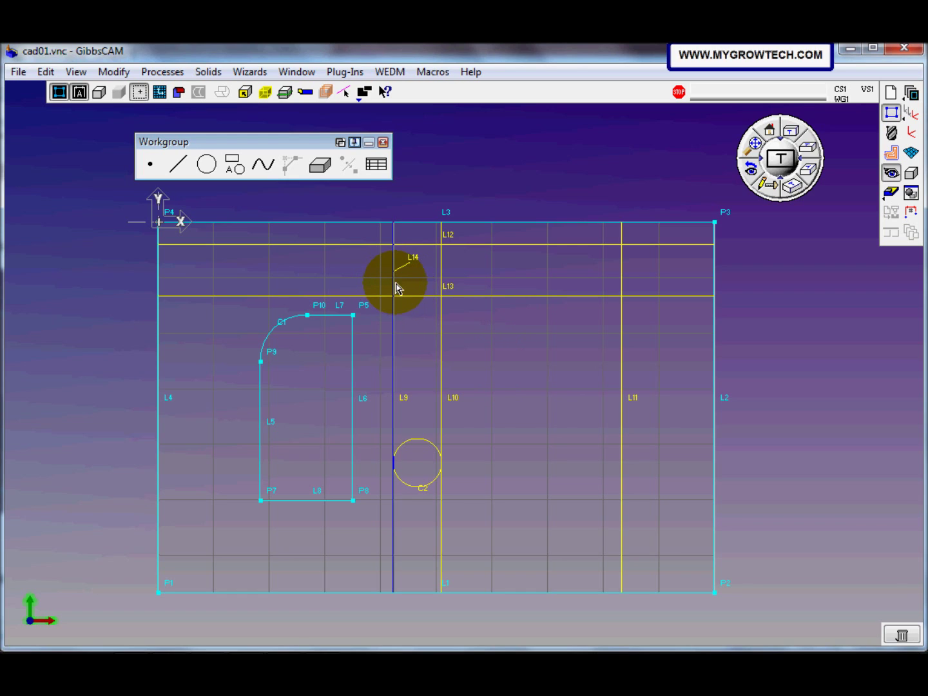
pyautogui.keyDown('shift'); pyautogui.click(403, 266); pyautogui.keyUp('shift')
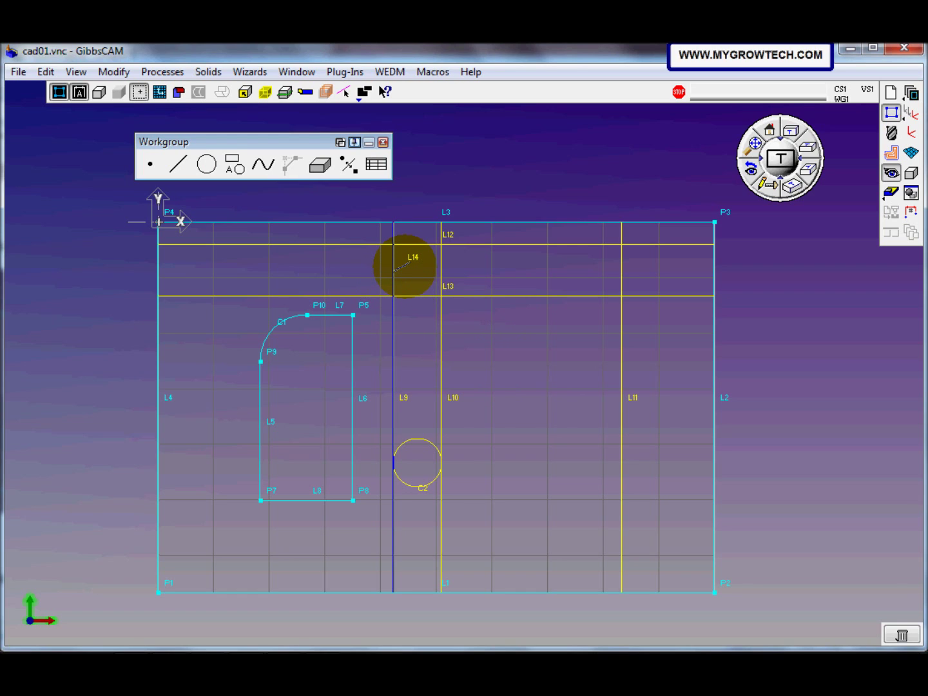
pyautogui.rightClick(404, 266)
pyautogui.click(456, 282)
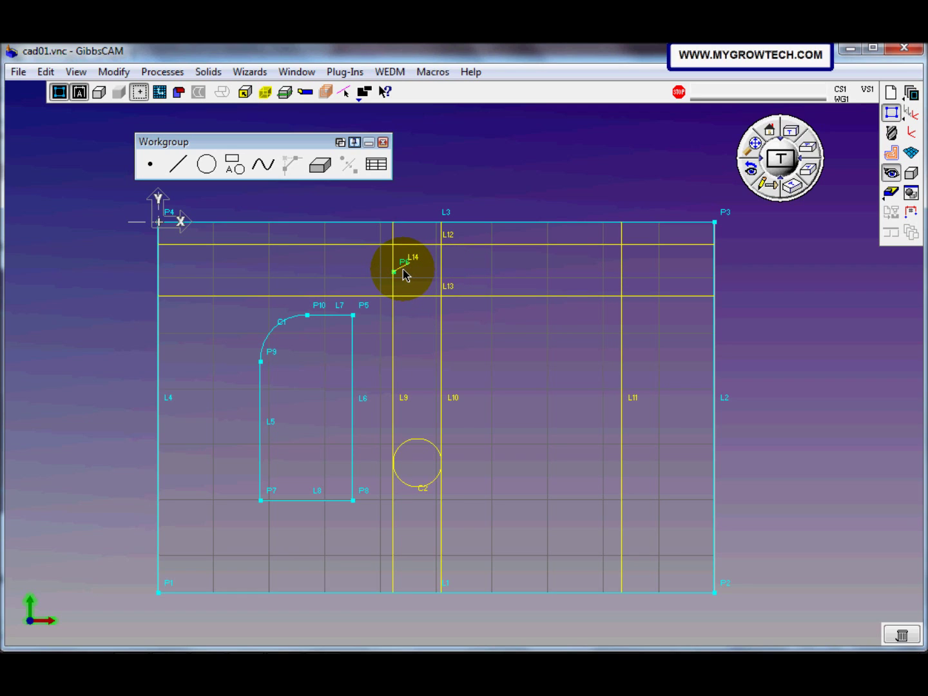
pyautogui.click(492, 245)
pyautogui.rightClick(492, 245)
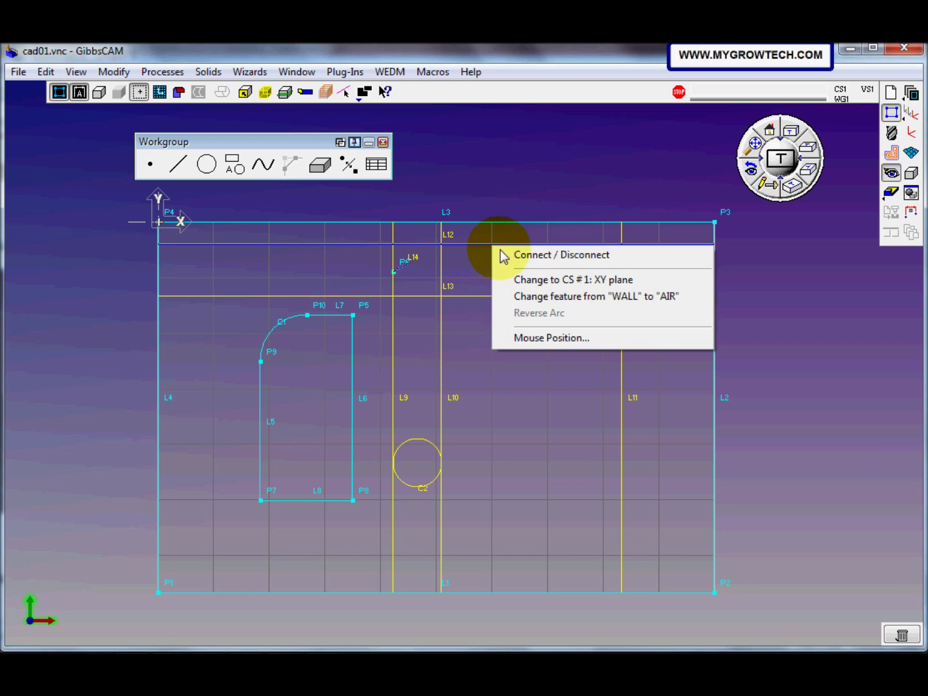
pyautogui.click(531, 258)
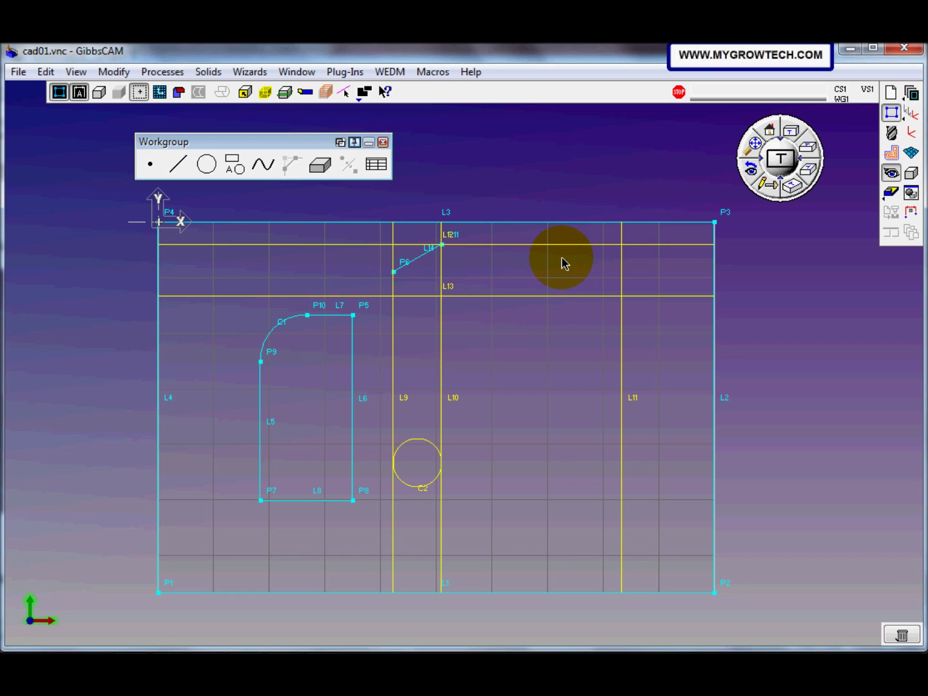
# Connect the vertical line at X 125 with the horizontal lines at Y -6 and Y -20.
pyautogui.click(606, 245)
pyautogui.keyDown('shift'); pyautogui.click(621, 267); pyautogui.keyUp('shift')
pyautogui.rightClick(620, 269)
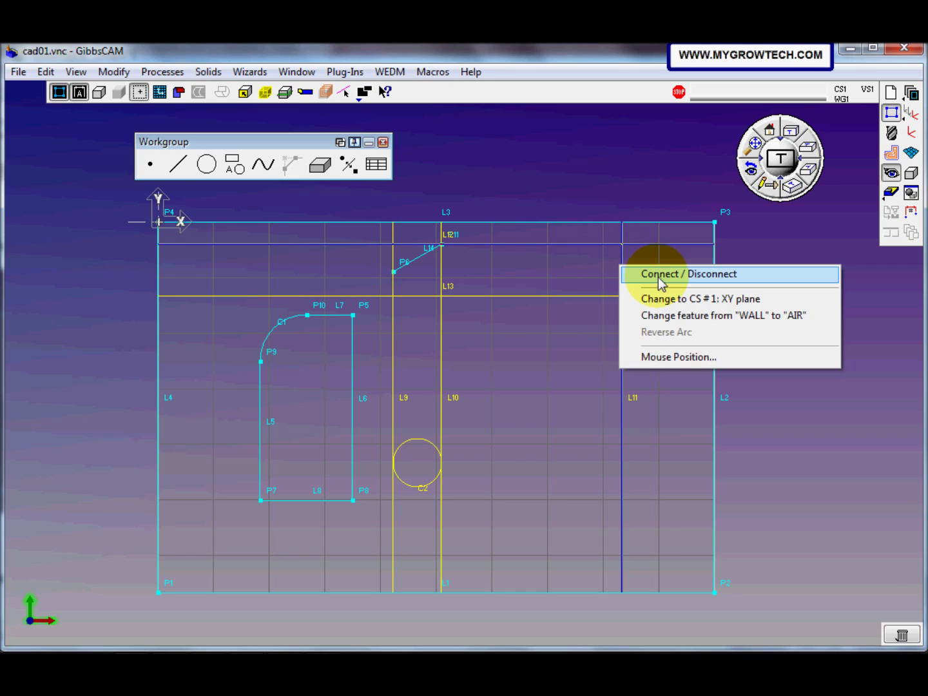
pyautogui.click(659, 275)
pyautogui.click(620, 287)
pyautogui.keyDown('shift'); pyautogui.click(602, 296); pyautogui.keyUp('shift')
pyautogui.rightClick(603, 297)
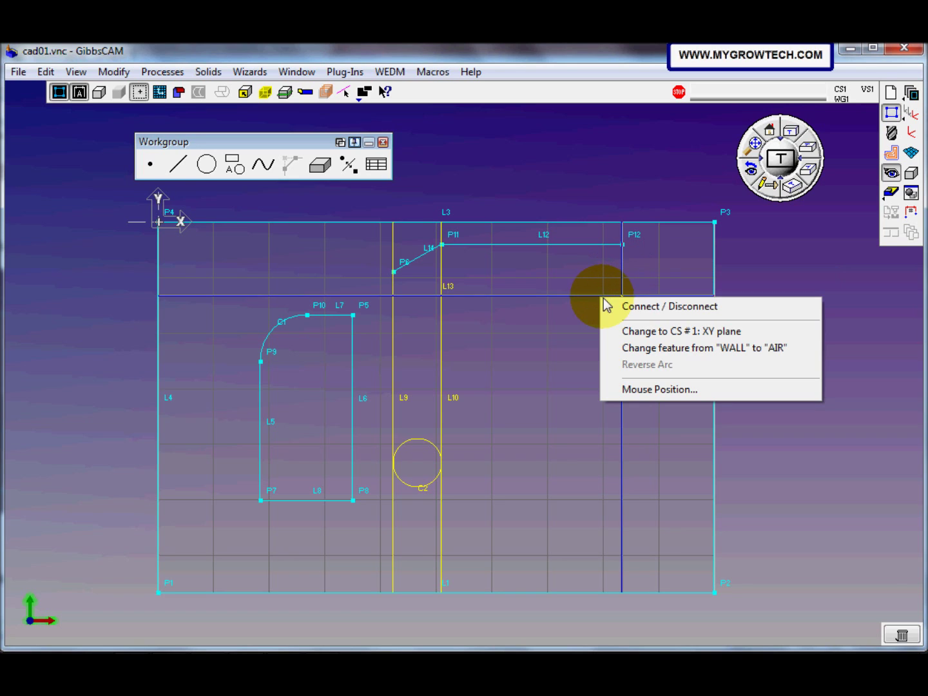
pyautogui.click(641, 313)
# Connect the horizontal line at Y -20 with the vertical line at X 76.5.
pyautogui.click(472, 298)
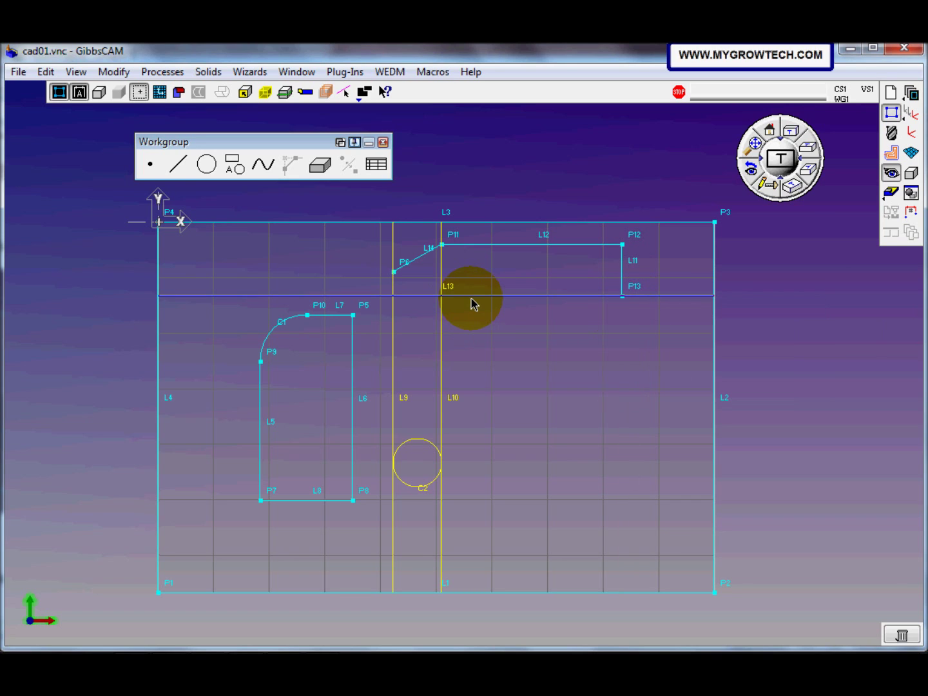
pyautogui.keyDown('shift'); pyautogui.click(441, 325); pyautogui.keyUp('shift')
pyautogui.rightClick(443, 328)
pyautogui.click(485, 334)
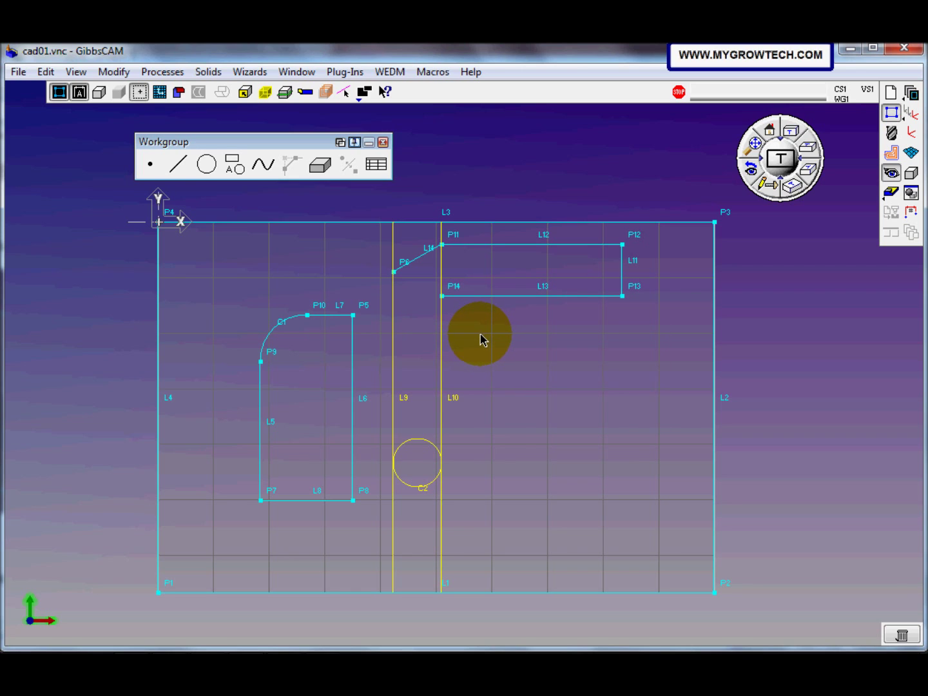
# Connect the circle with the vertical lines at X 76.5 and X 63.5 to close the second profile.
pyautogui.click(442, 433)
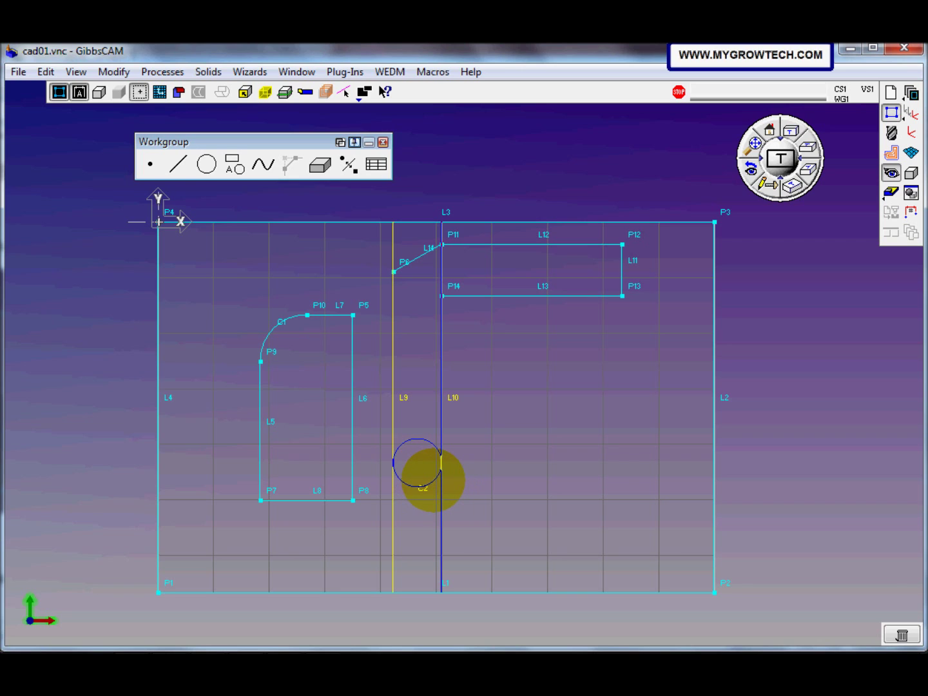
pyautogui.rightClick(433, 480)
pyautogui.click(476, 491)
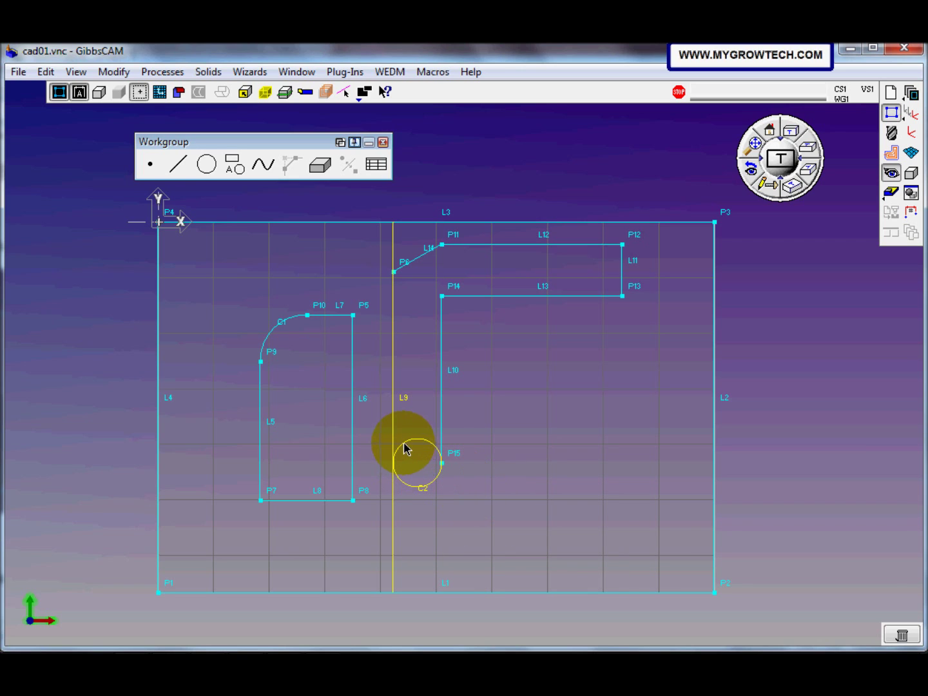
pyautogui.click(393, 422)
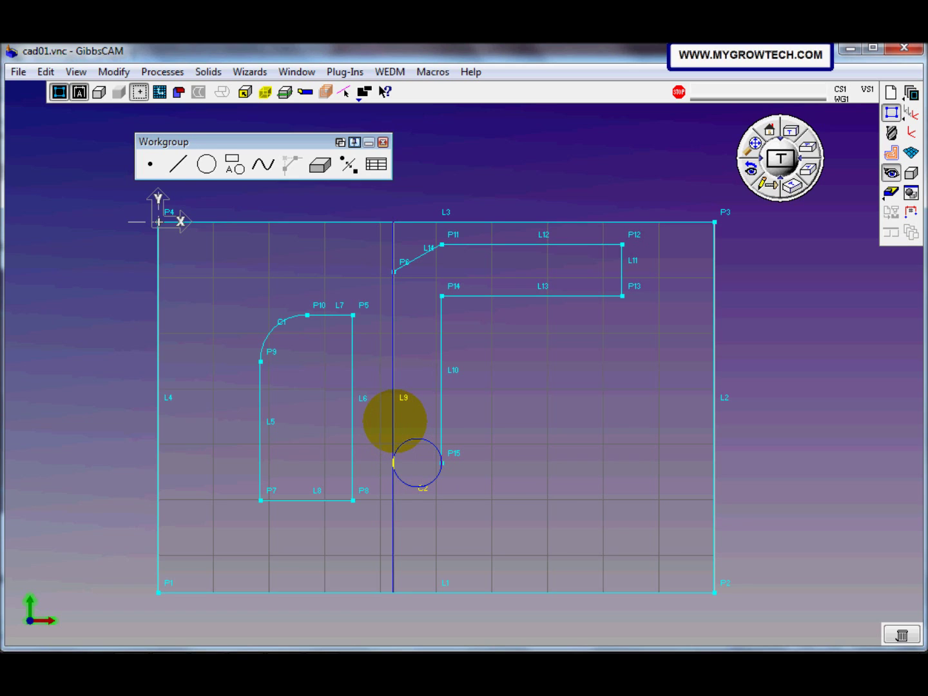
pyautogui.rightClick(396, 422)
pyautogui.click(438, 433)
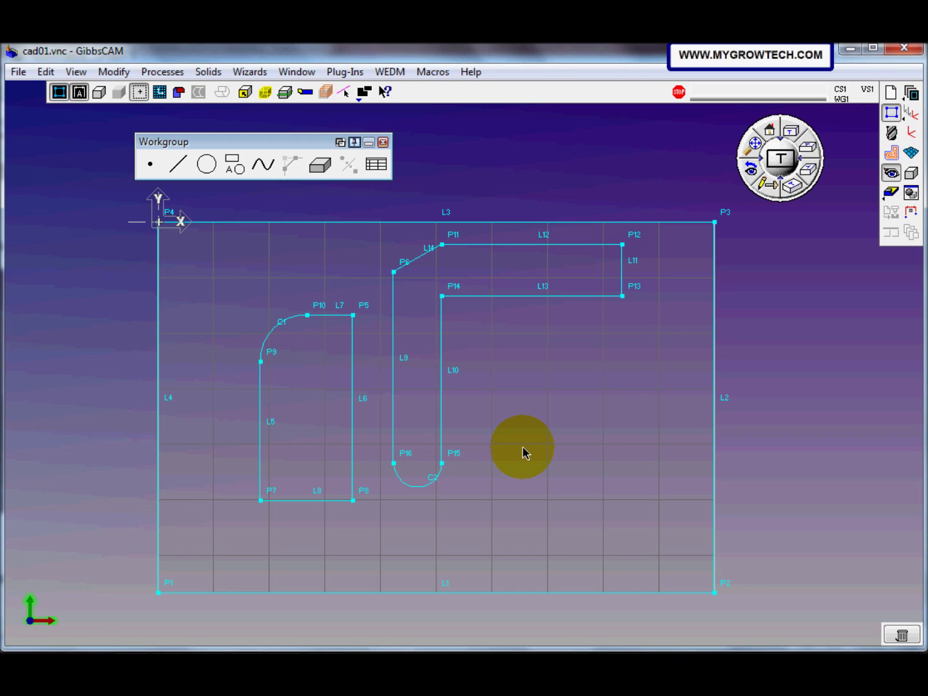
# Undo the last change to the second profile's end arc and use Reverse Arc to make it bulge downward.
pyautogui.hotkey('ctrl', 'z')
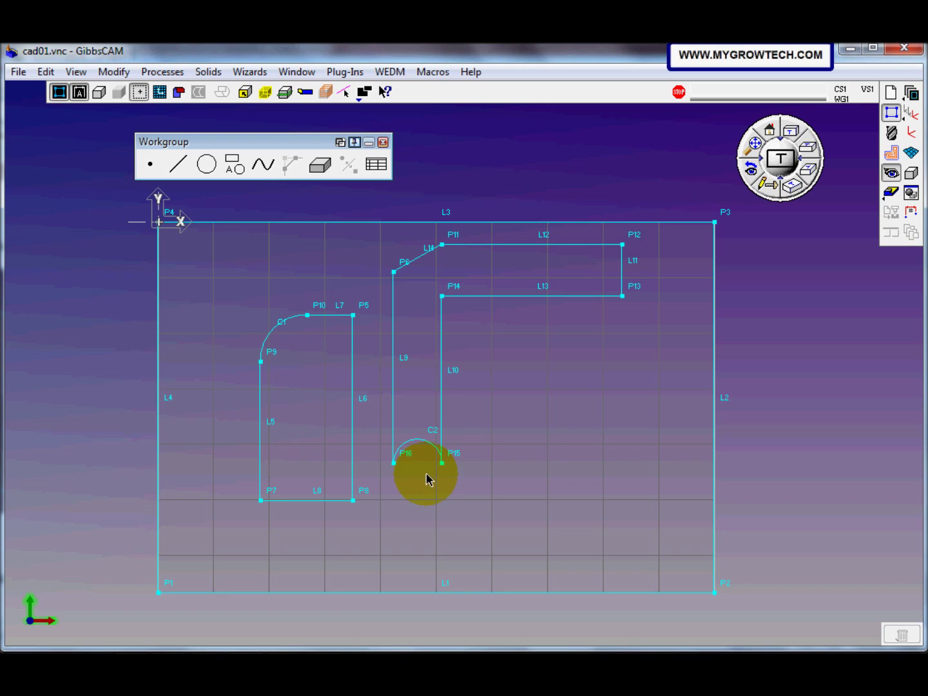
pyautogui.click(417, 443)
pyautogui.rightClick(417, 442)
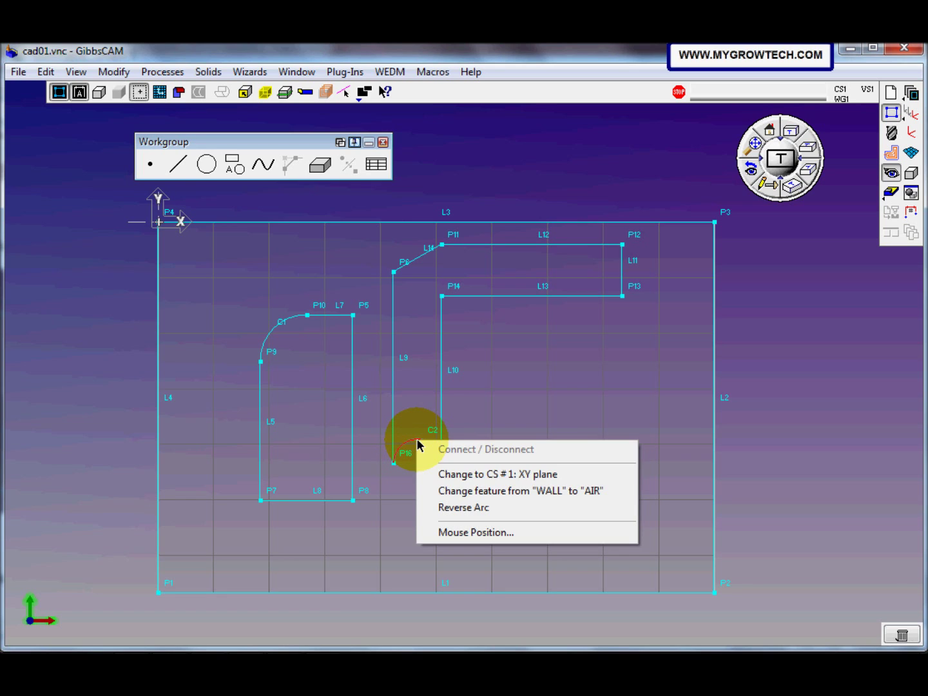
pyautogui.click(472, 511)
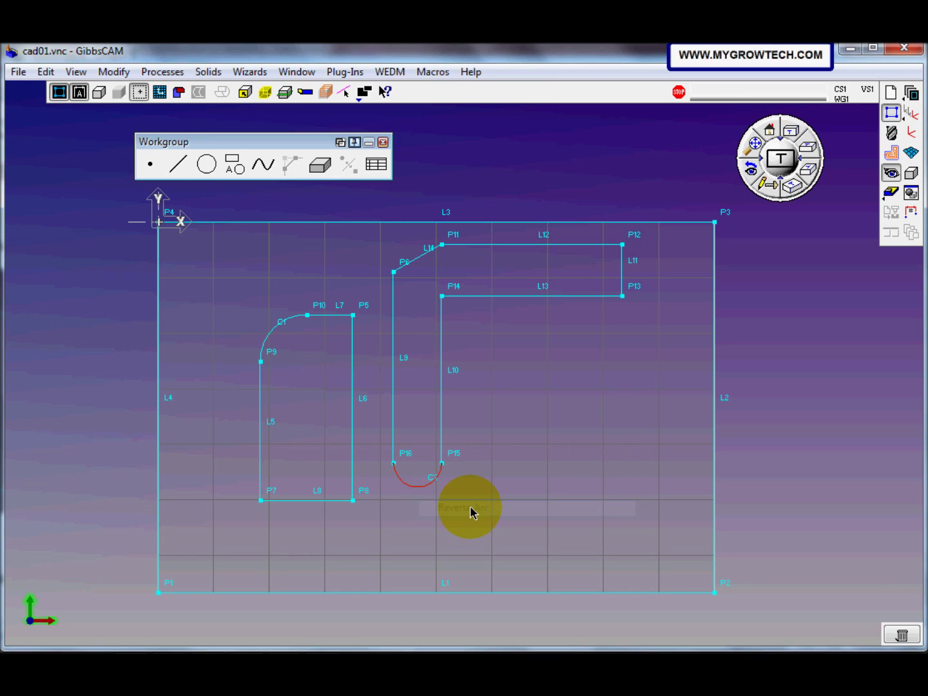
pyautogui.click(491, 475)
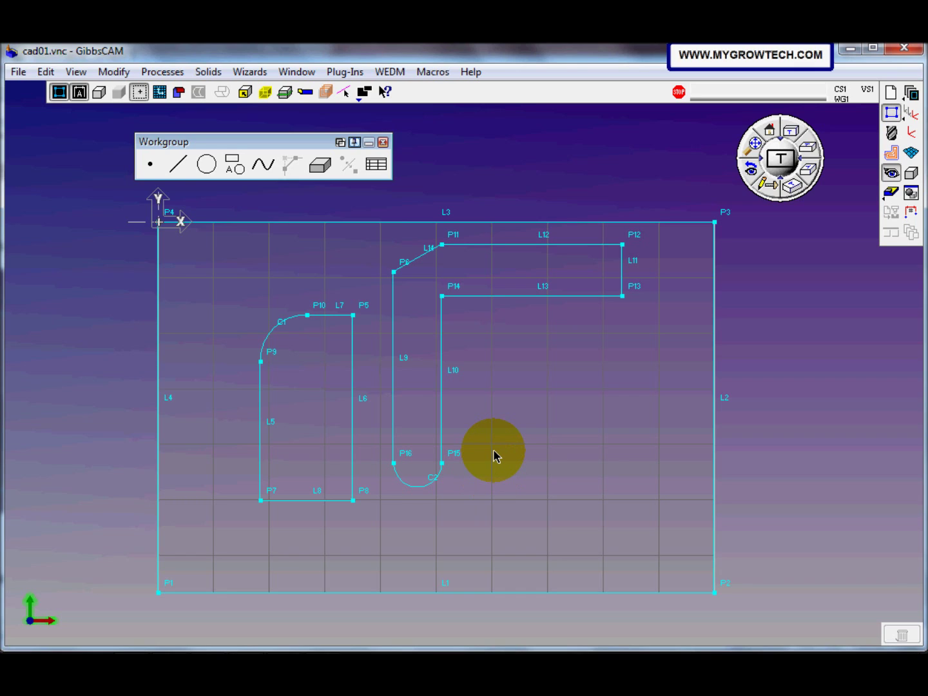
# Fillet the second profile's inner corner between the lines at Y -20 and X 76.5 with a 12.5 radius.
pyautogui.click(442, 296)
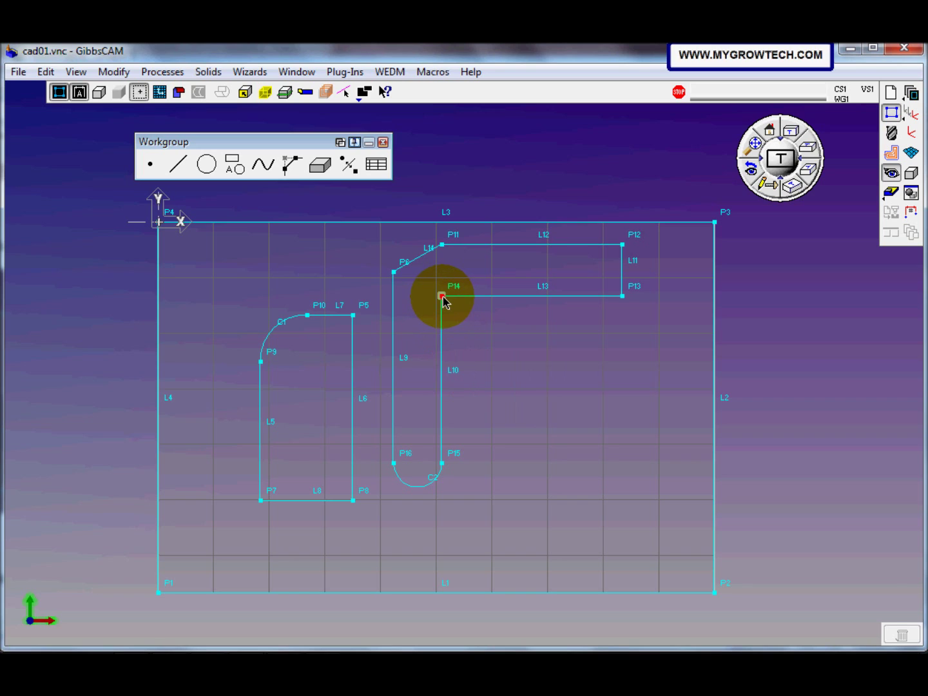
pyautogui.click(291, 166)
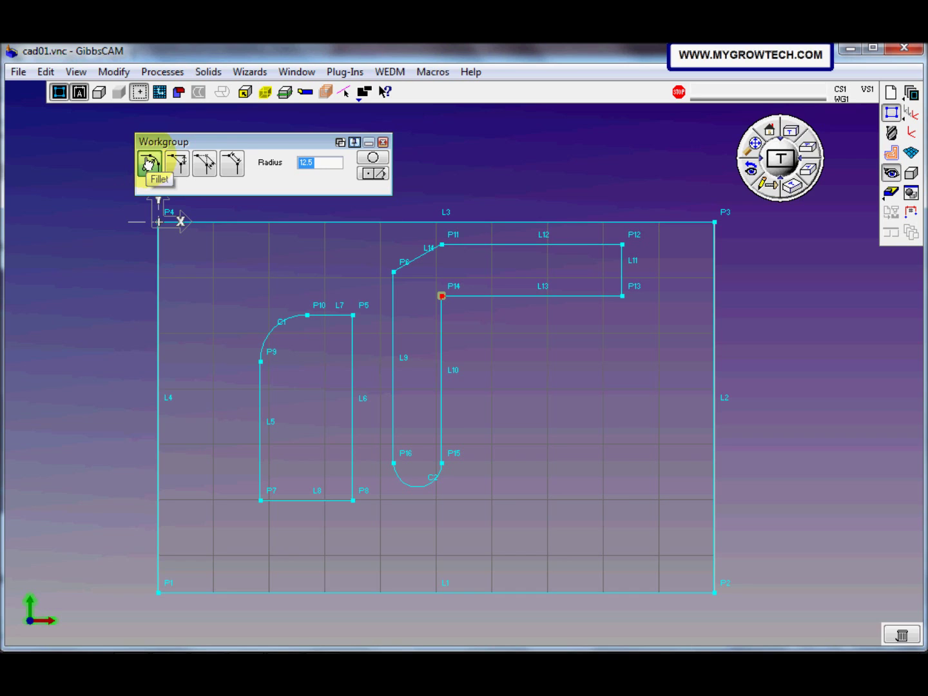
pyautogui.click(325, 165)
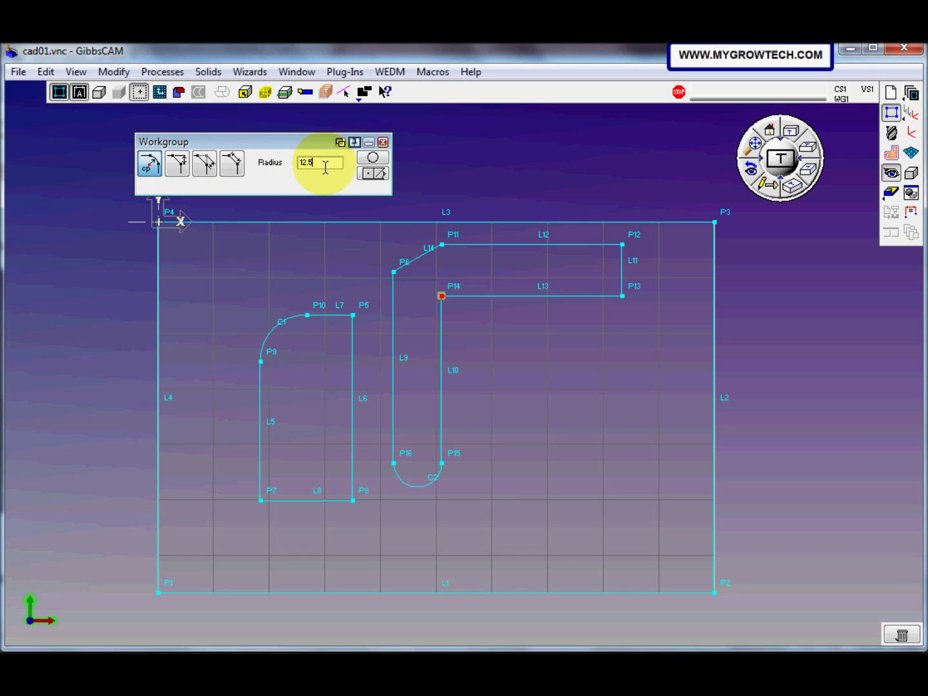
pyautogui.click(373, 161)
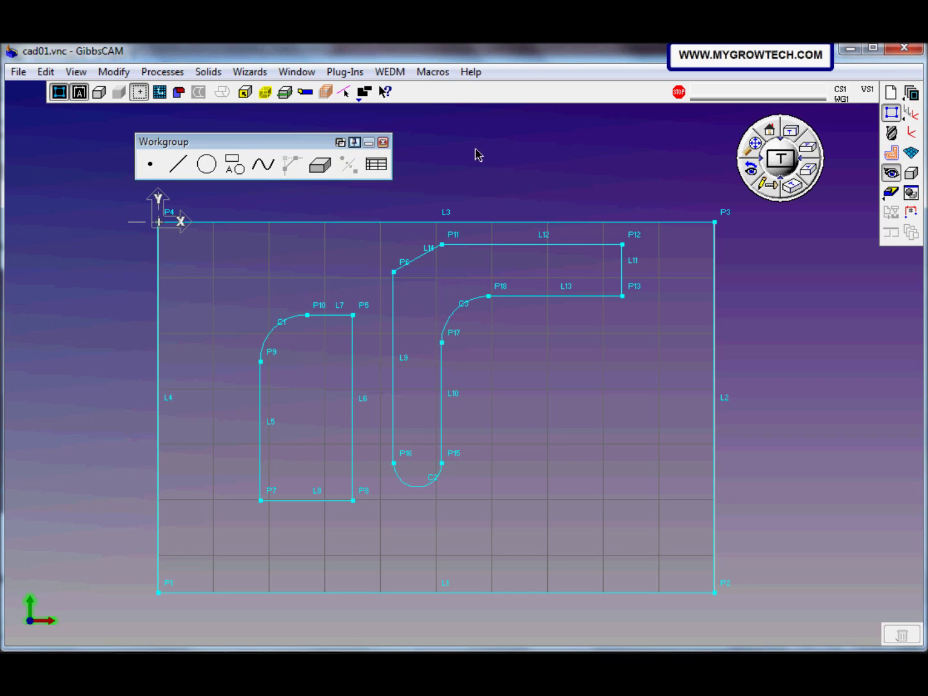